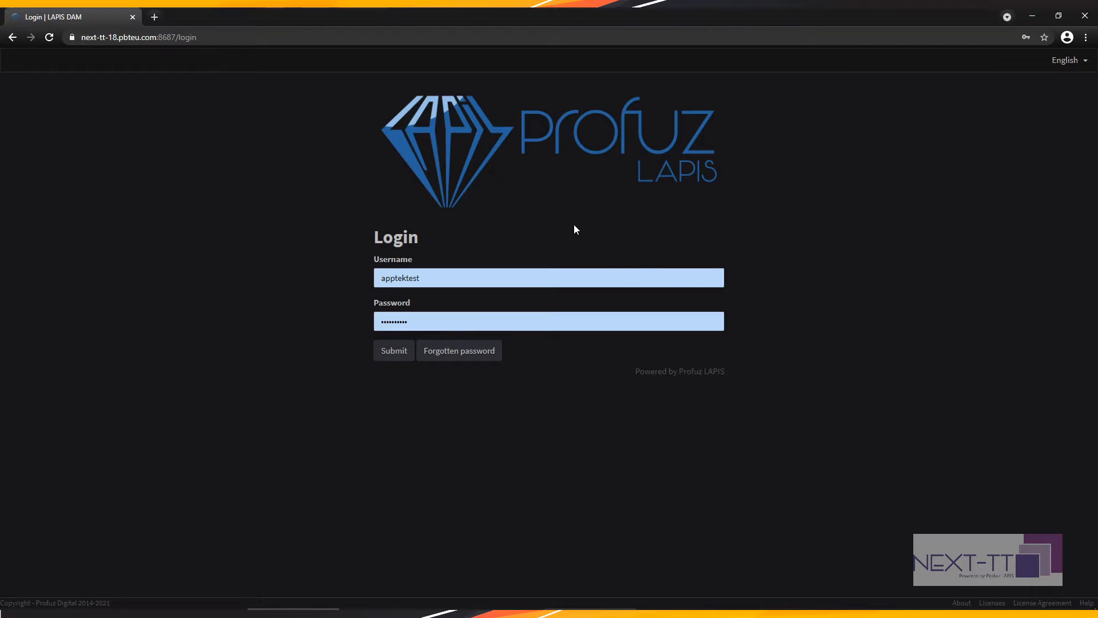
- Log in with the prefilled credentials and ingest the subtitle file sintel_en.srt from the Sintel folder by upload
{"action": "left_click", "coordinate": [395, 351]}
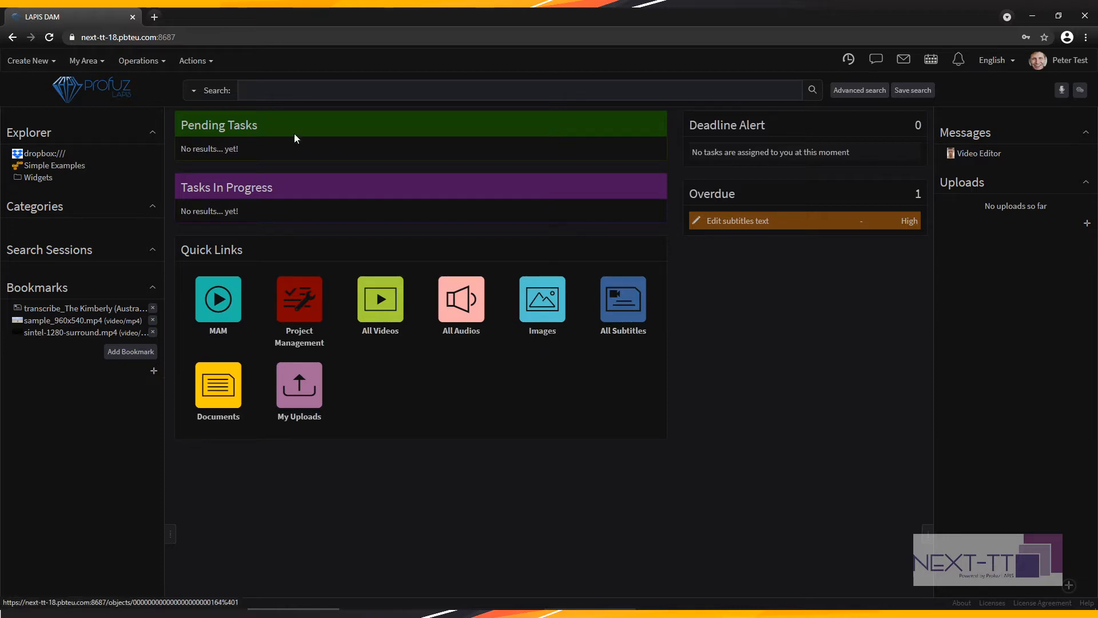
{"action": "left_click", "coordinate": [160, 61]}
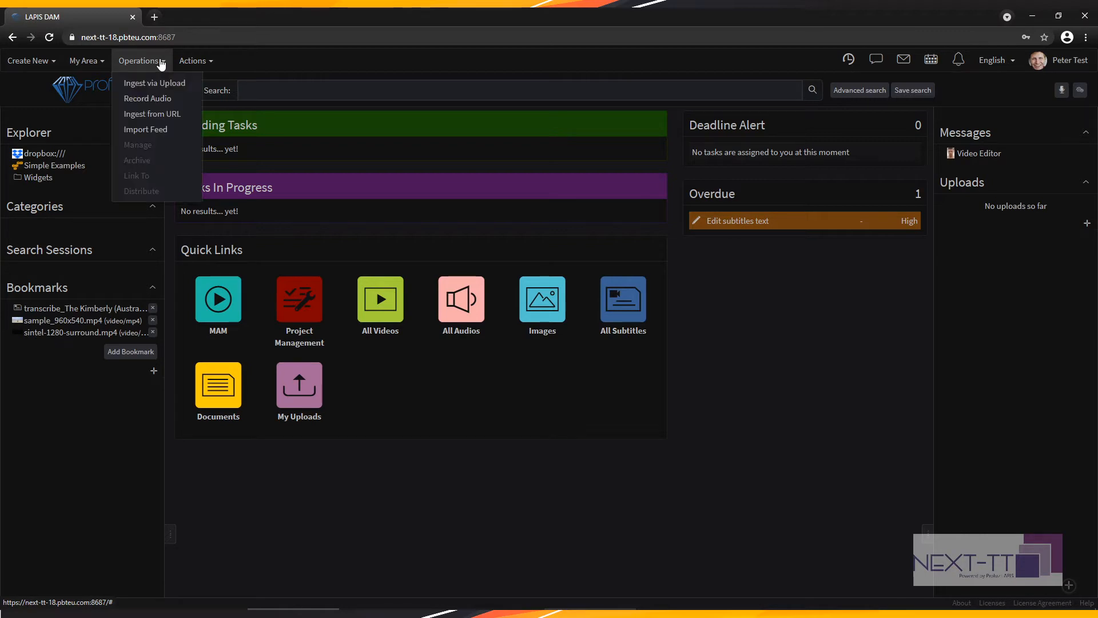
{"action": "left_click", "coordinate": [159, 80]}
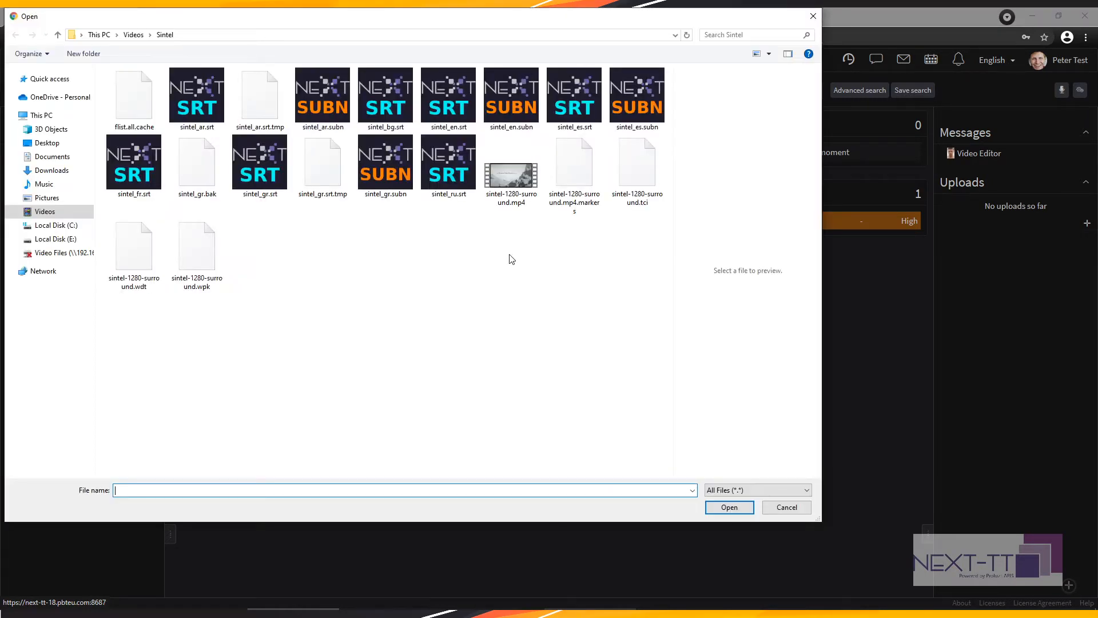
{"action": "left_click", "coordinate": [449, 99]}
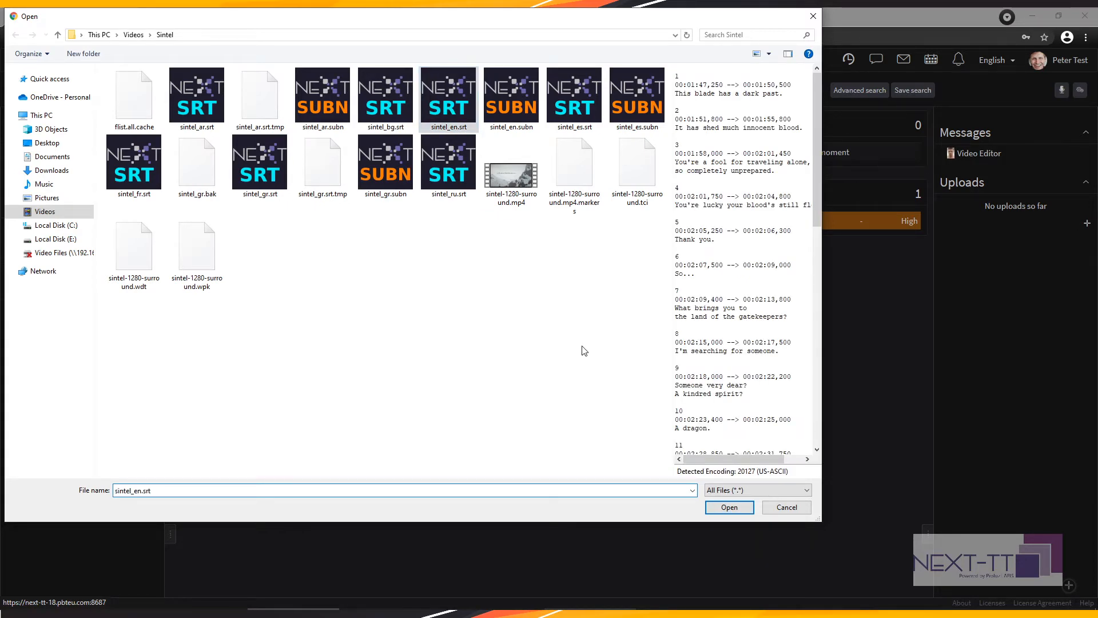
{"action": "left_click", "coordinate": [730, 508]}
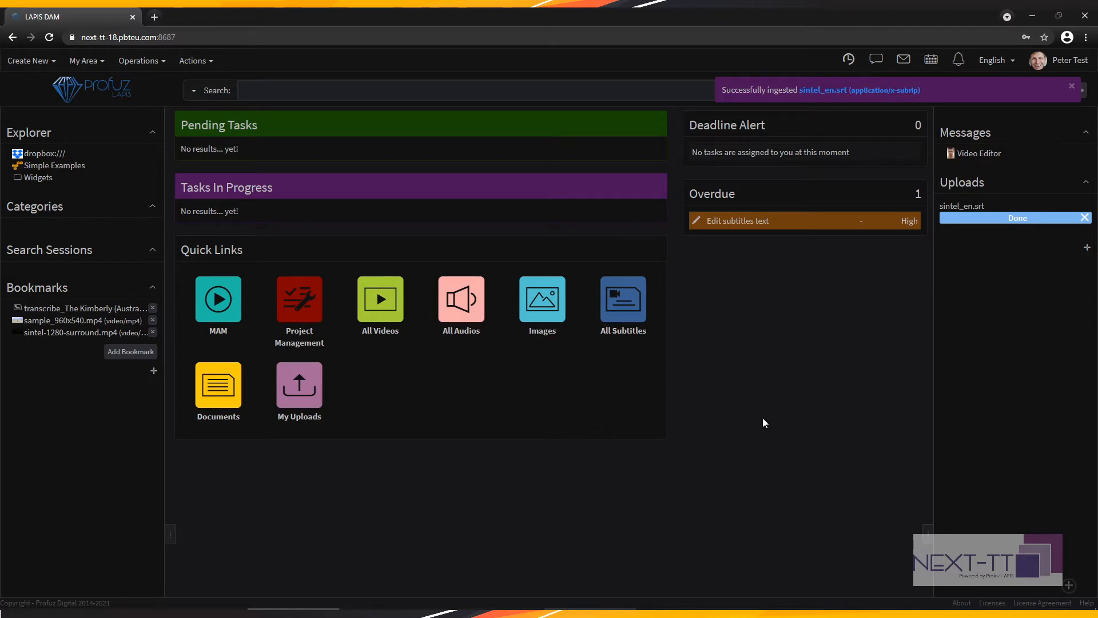
- Open sintel_en.srt from My Uploads and start a new subtitle suite from it
{"action": "left_click", "coordinate": [311, 393]}
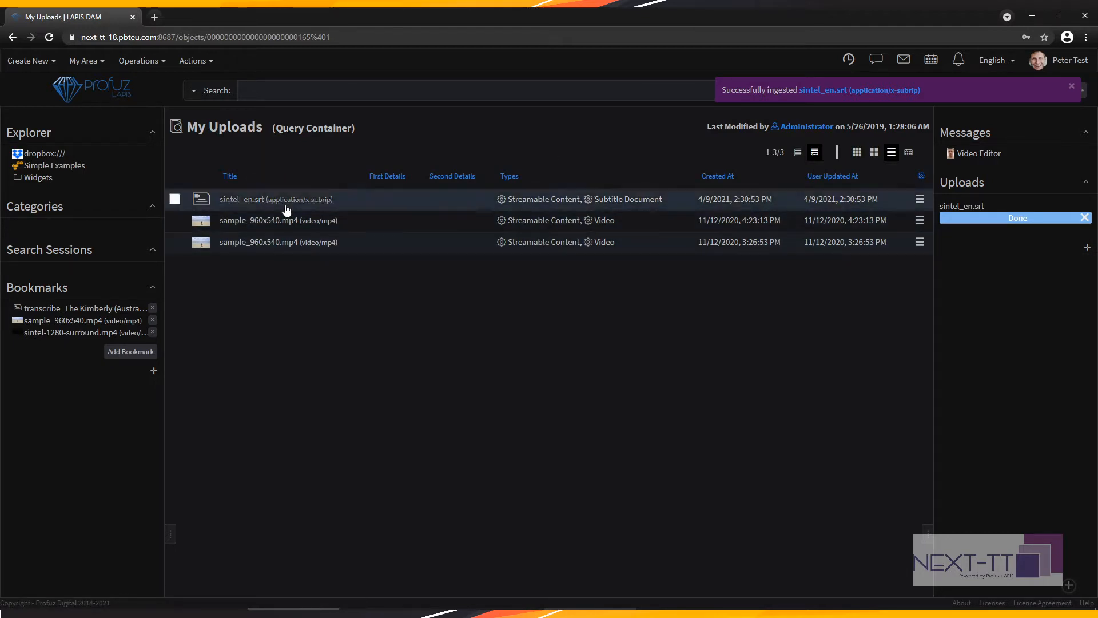
{"action": "left_click", "coordinate": [235, 200]}
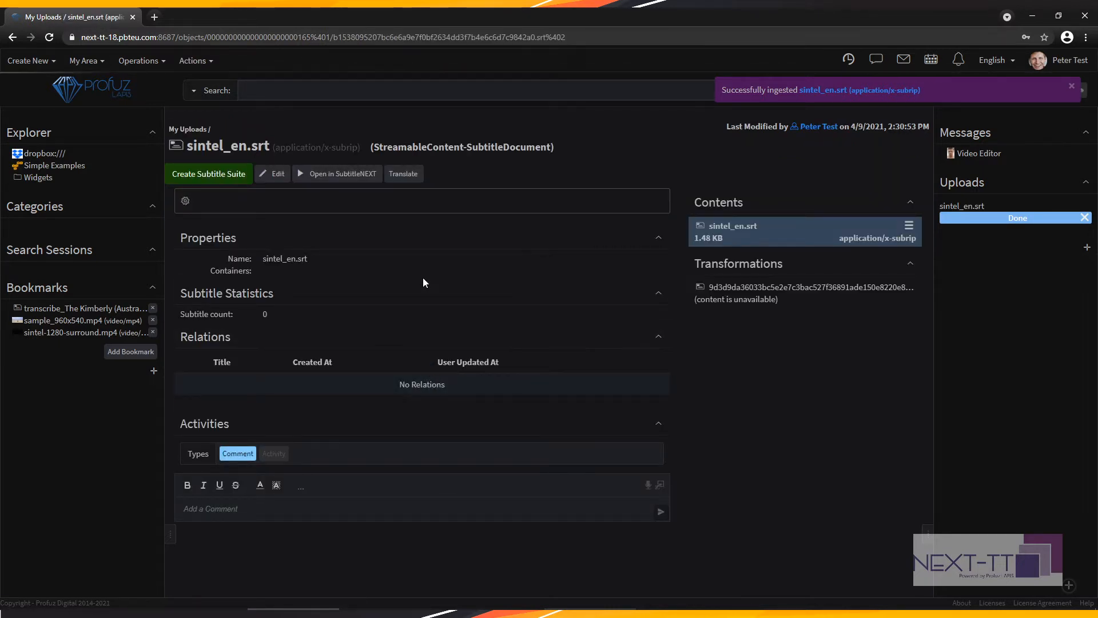
{"action": "left_click", "coordinate": [212, 178]}
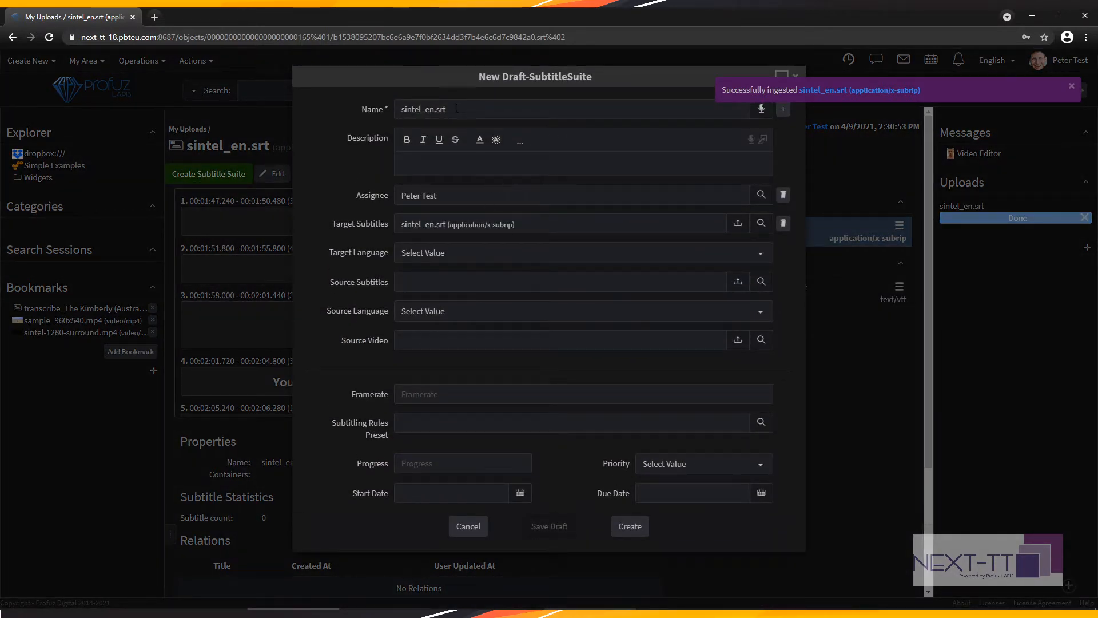
{"action": "left_click_drag", "start_coordinate": [456, 107], "coordinate": [392, 101]}
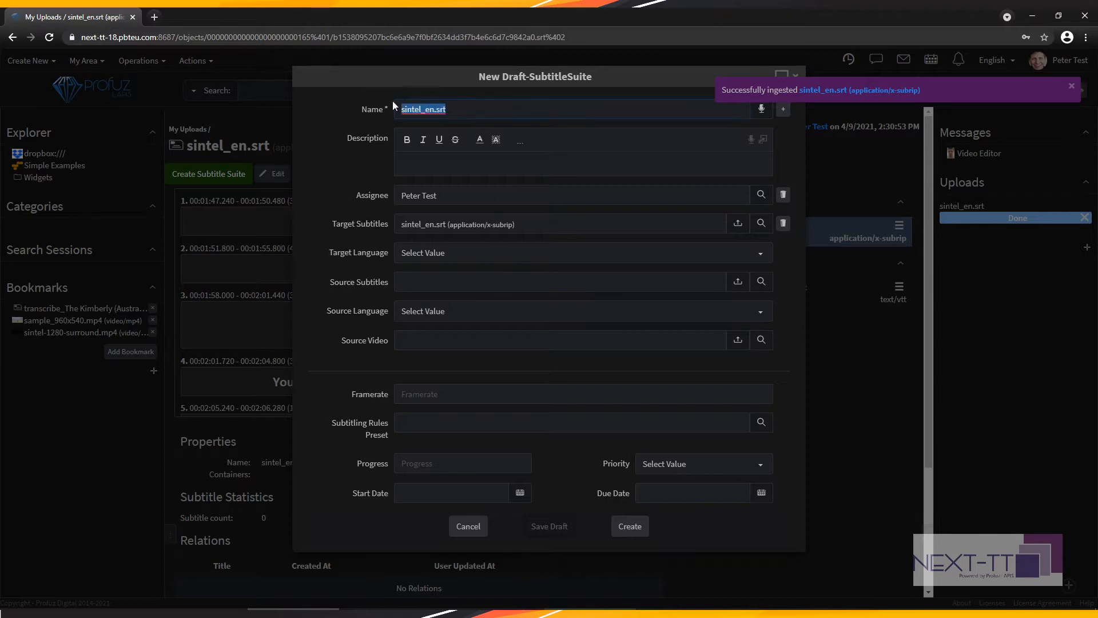
{"action": "left_click", "coordinate": [420, 158]}
{"action": "mouse_move", "coordinate": [418, 198]}
{"action": "left_click_drag", "start_coordinate": [329, 252], "coordinate": [383, 341]}
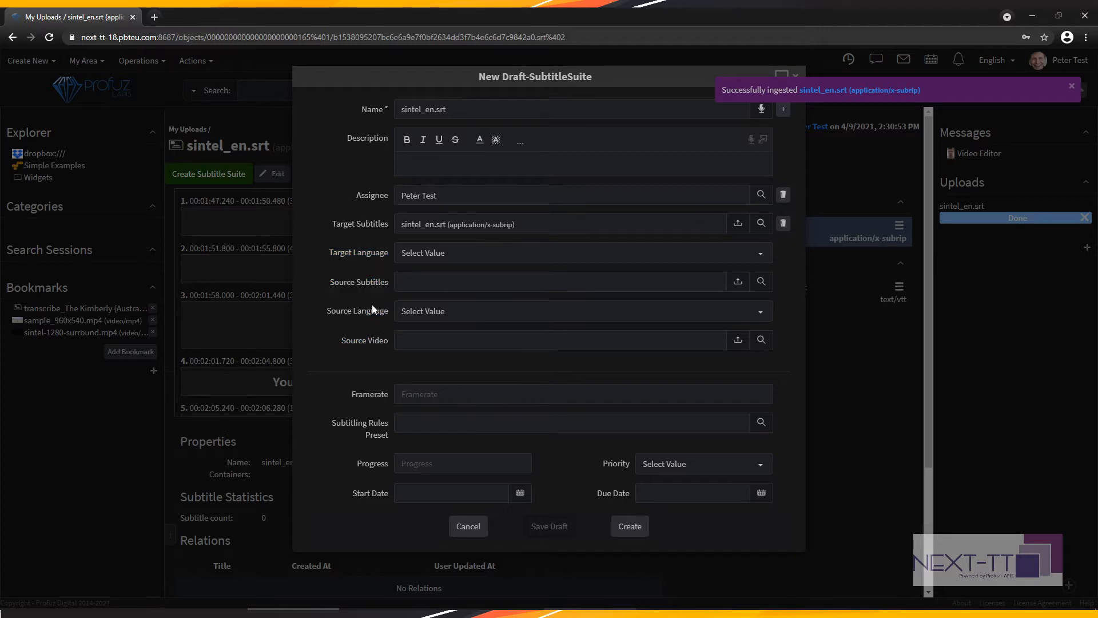
- Set the new suite's framerate to 25 and its subtitling rules preset to Client 1 Rules
{"action": "double_click", "coordinate": [370, 394]}
{"action": "left_click", "coordinate": [412, 394]}
{"action": "type", "text": "25"}
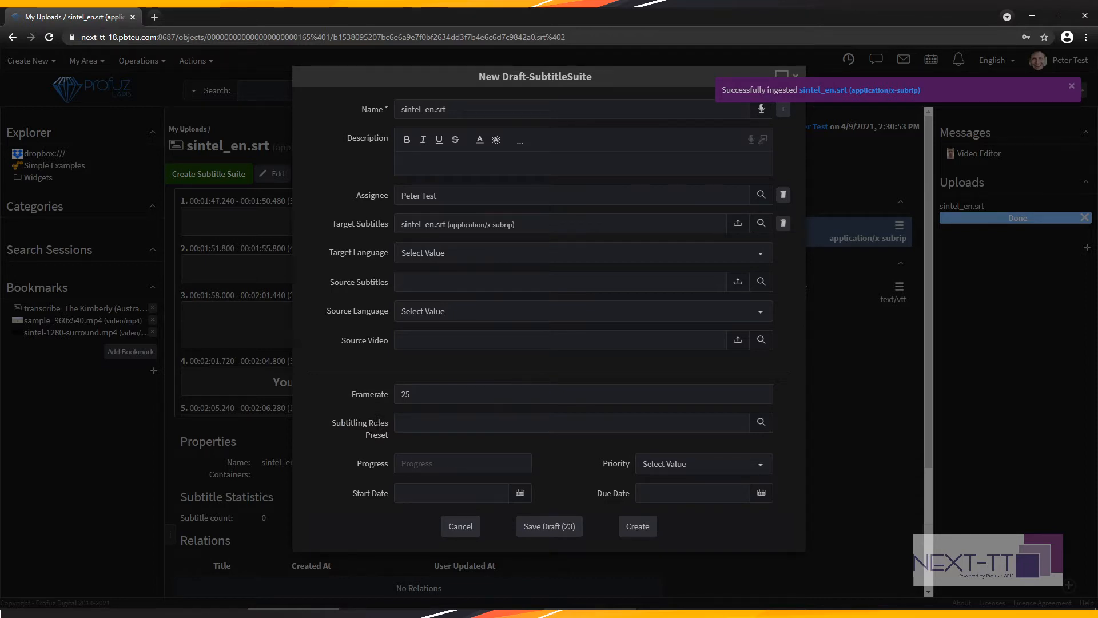
{"action": "left_click", "coordinate": [424, 422]}
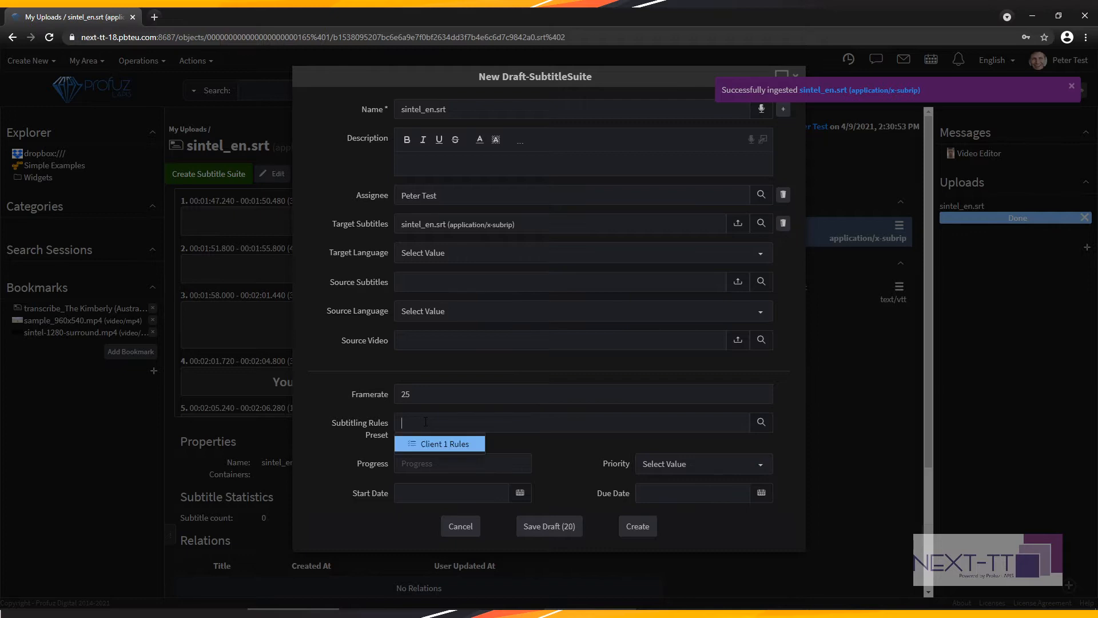
{"action": "left_click", "coordinate": [456, 447]}
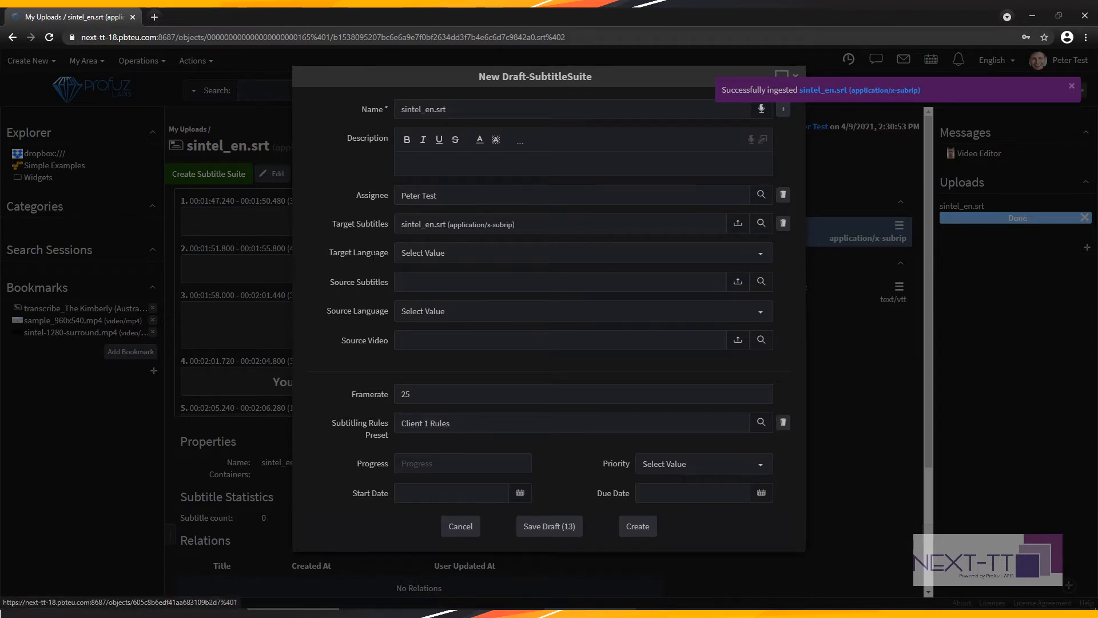
- Set the target language to English (en) and the source language to Spanish (es), and create the subtitle suite
{"action": "left_click", "coordinate": [426, 257]}
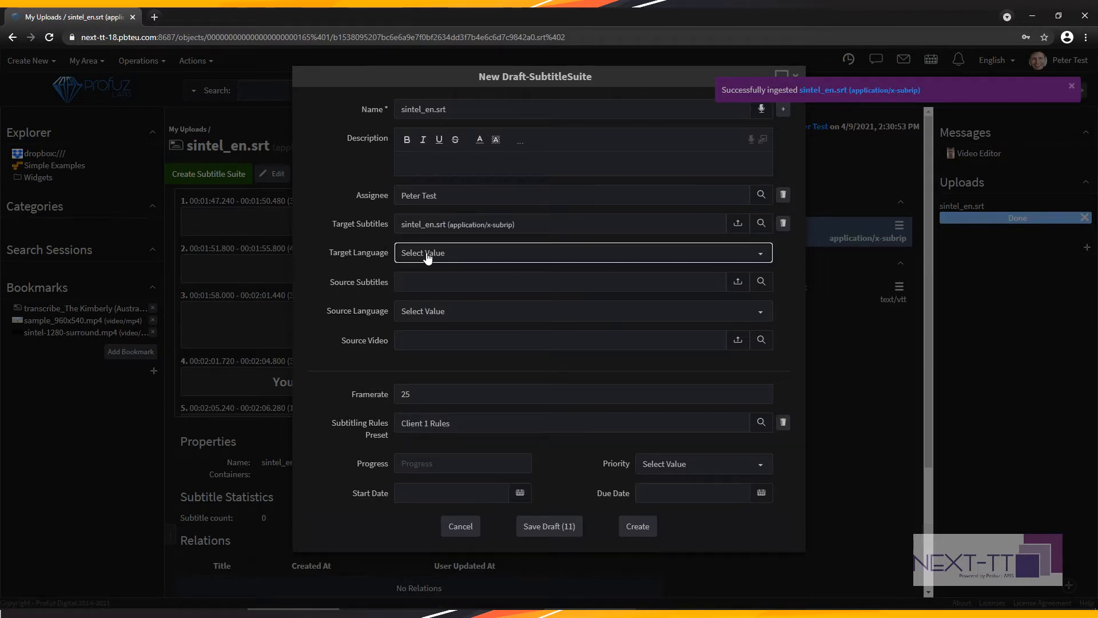
{"action": "scroll", "coordinate": [452, 298], "scroll_direction": "down", "scroll_amount": 10}
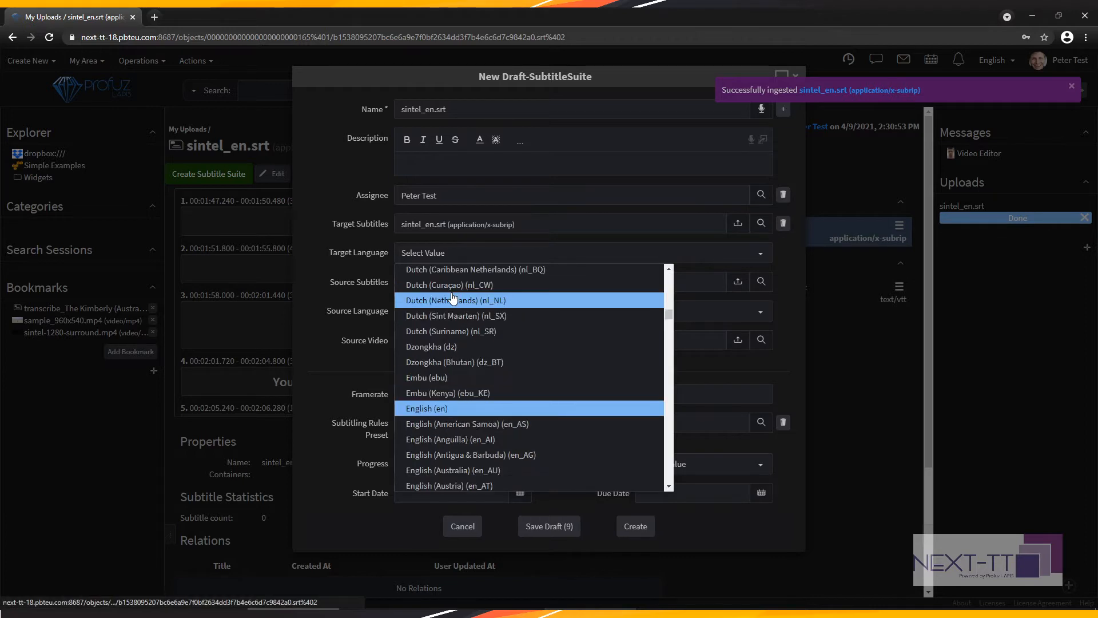
{"action": "left_click", "coordinate": [435, 410]}
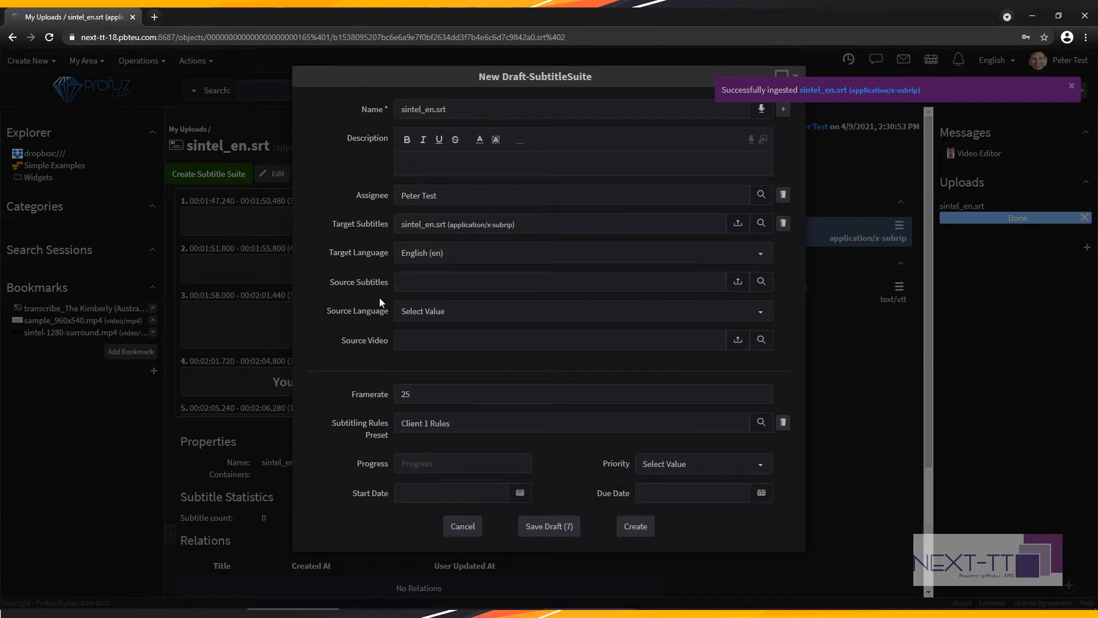
{"action": "left_click", "coordinate": [442, 313]}
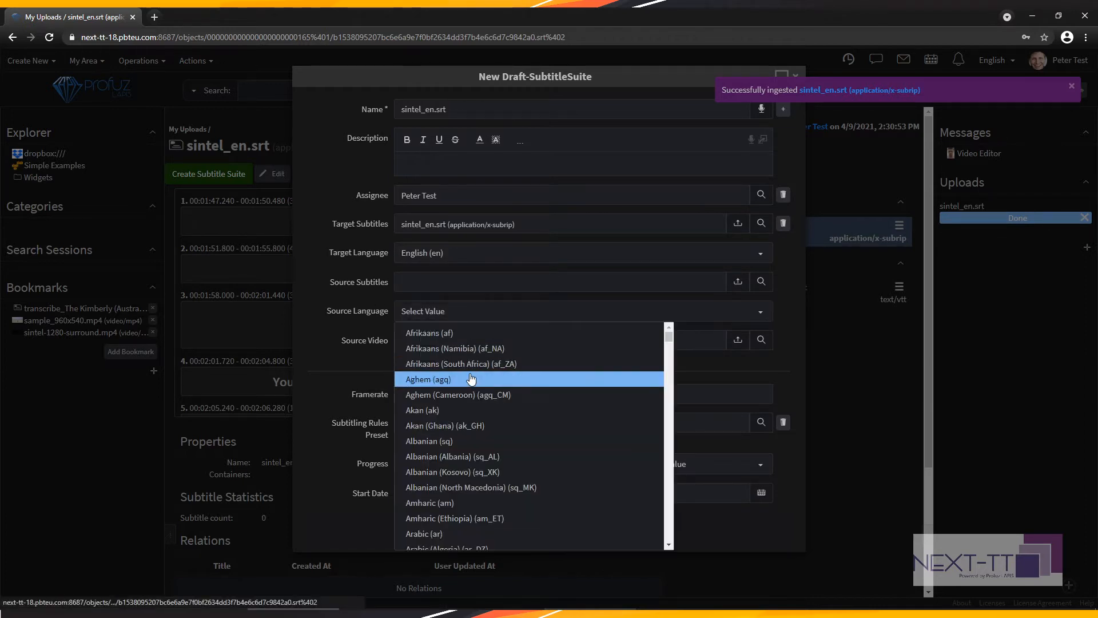
{"action": "type", "text": "spa"}
{"action": "left_click", "coordinate": [450, 438]}
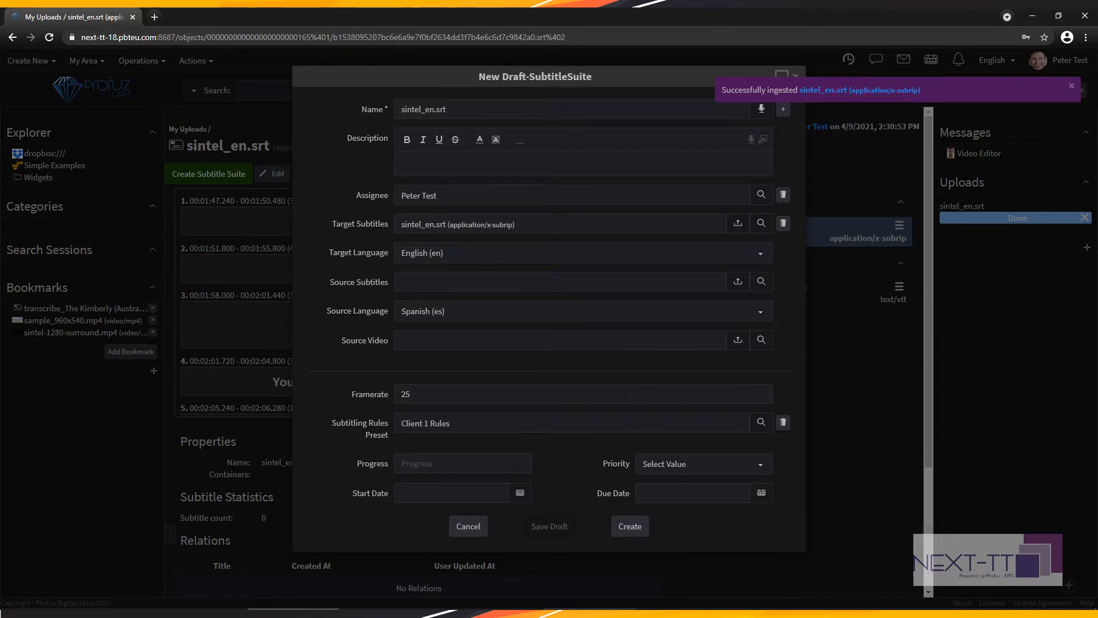
{"action": "left_click", "coordinate": [637, 524]}
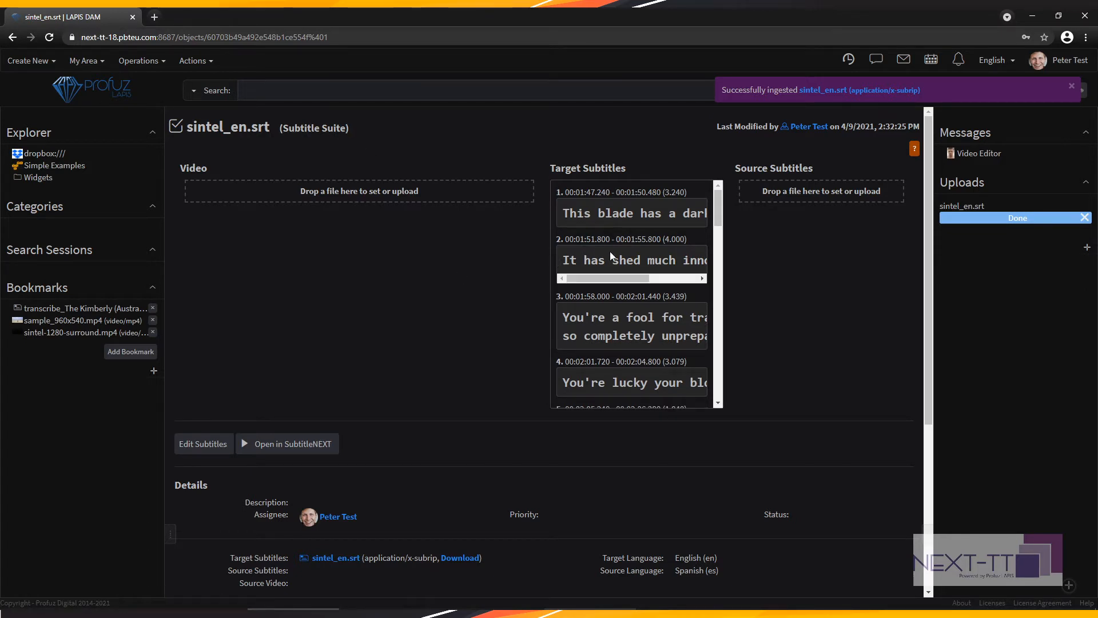
- View the first tips of the subtitle suite's guided tour, close it, and look over the suite's details
{"action": "left_click", "coordinate": [915, 152]}
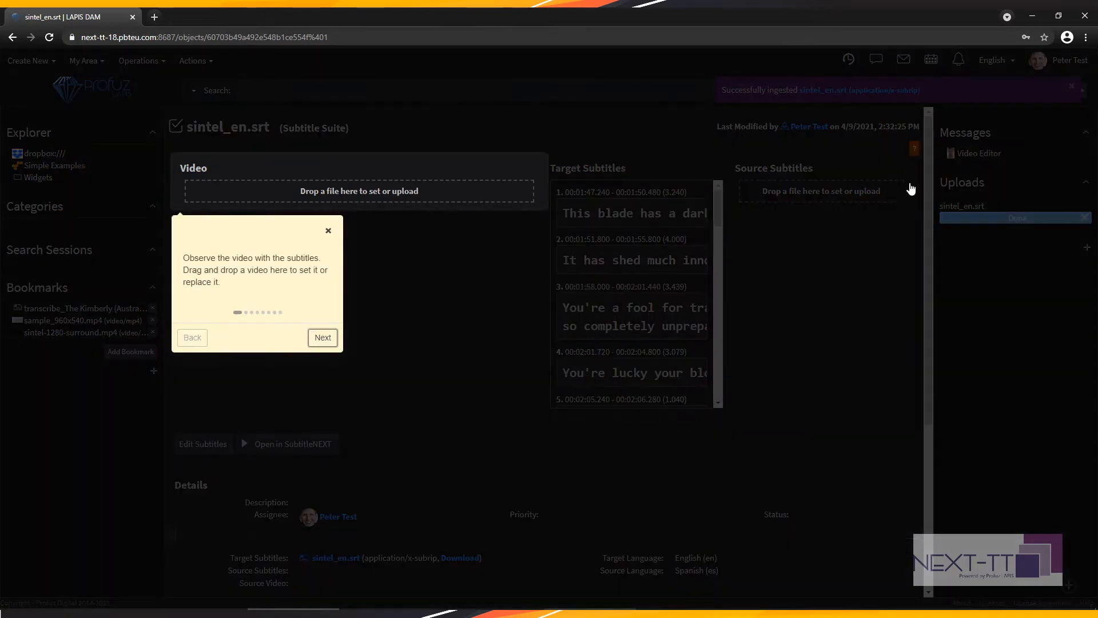
{"action": "left_click", "coordinate": [322, 338]}
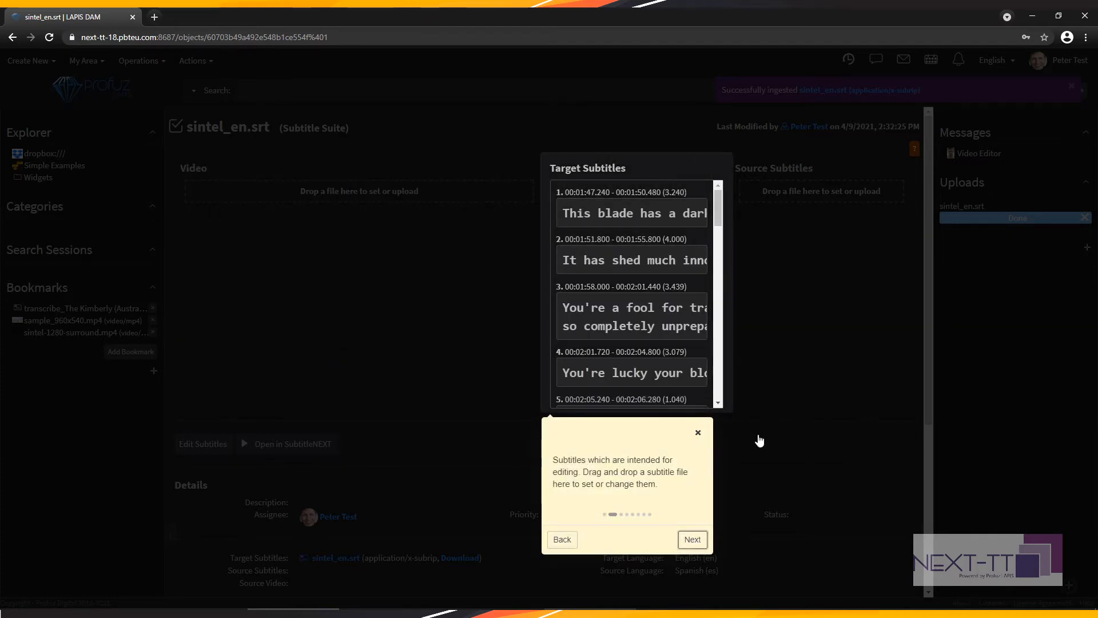
{"action": "left_click", "coordinate": [698, 433]}
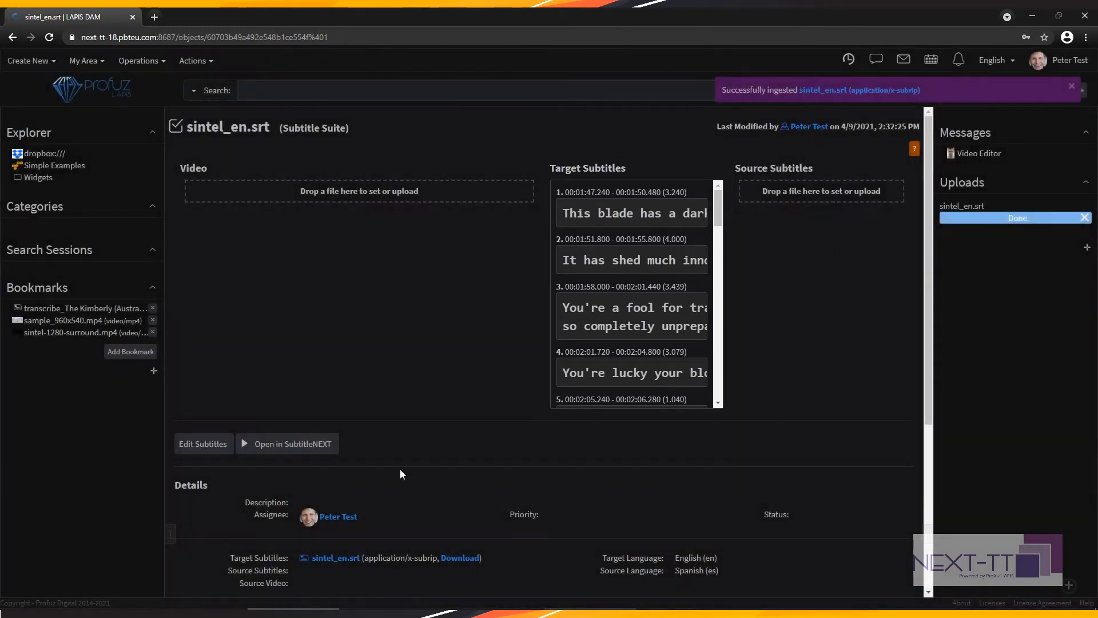
{"action": "scroll", "coordinate": [454, 402], "scroll_direction": "down", "scroll_amount": 2}
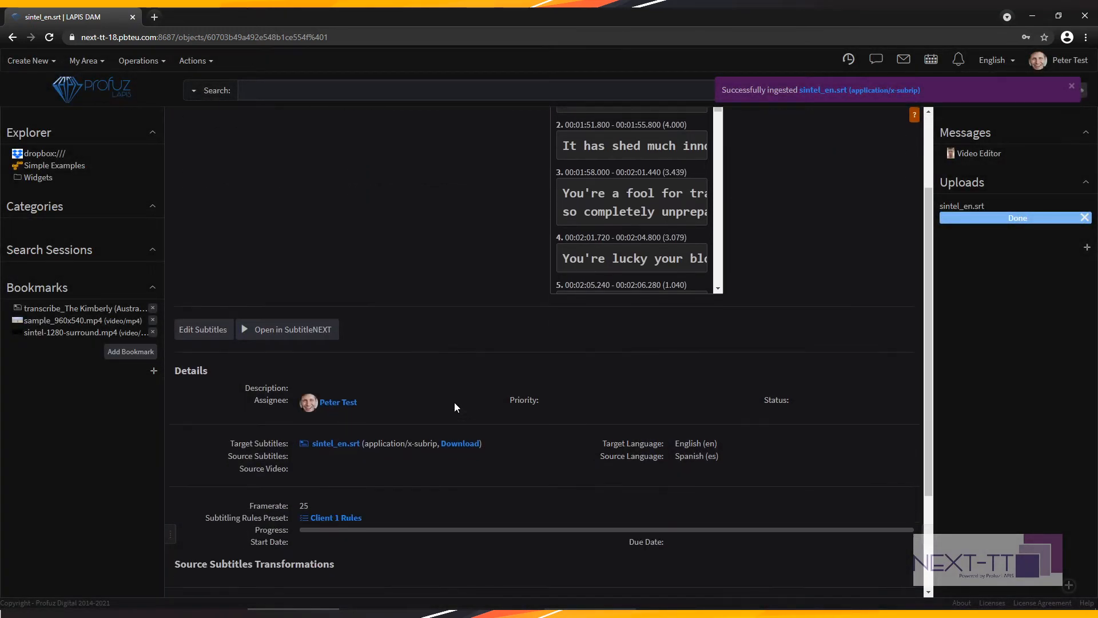
{"action": "scroll", "coordinate": [454, 402], "scroll_direction": "up", "scroll_amount": 2}
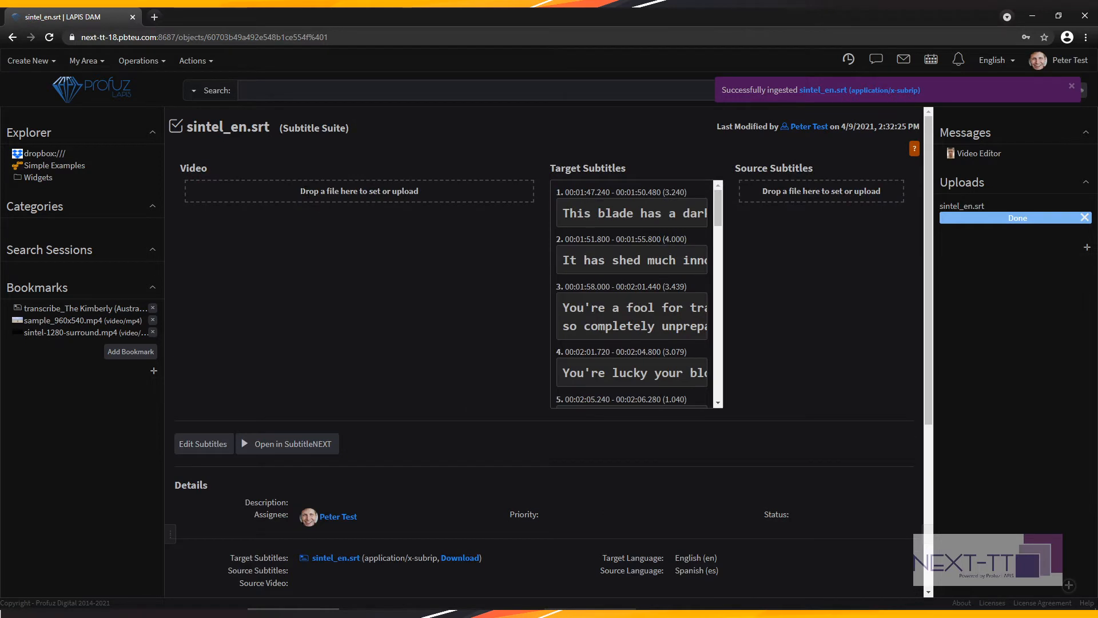
{"action": "left_click_drag", "start_coordinate": [299, 191], "coordinate": [426, 194]}
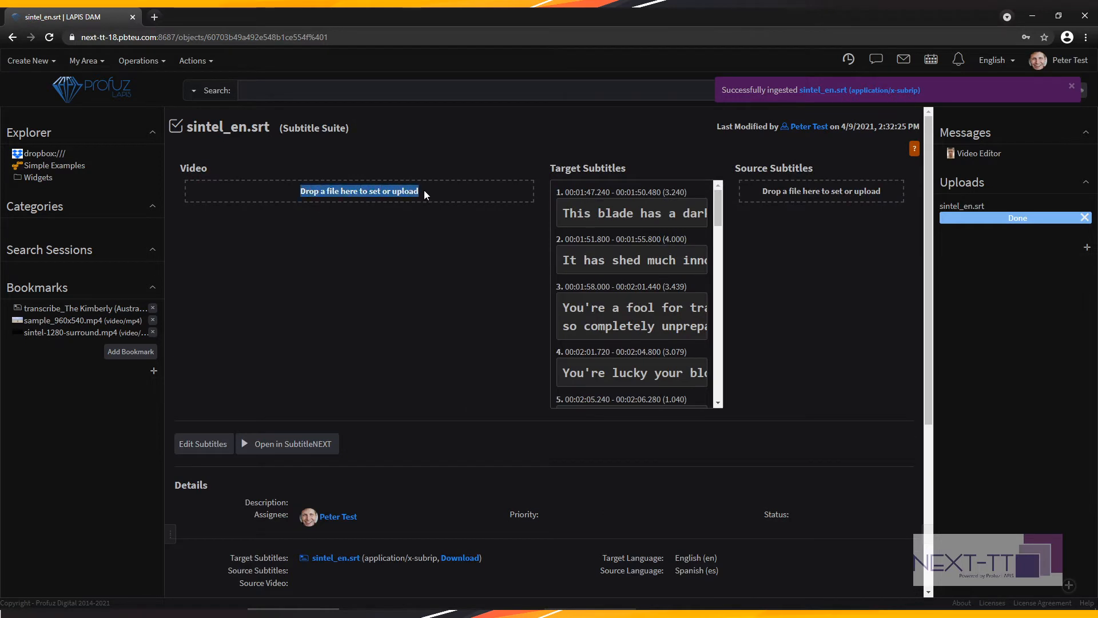
{"action": "left_click", "coordinate": [409, 279]}
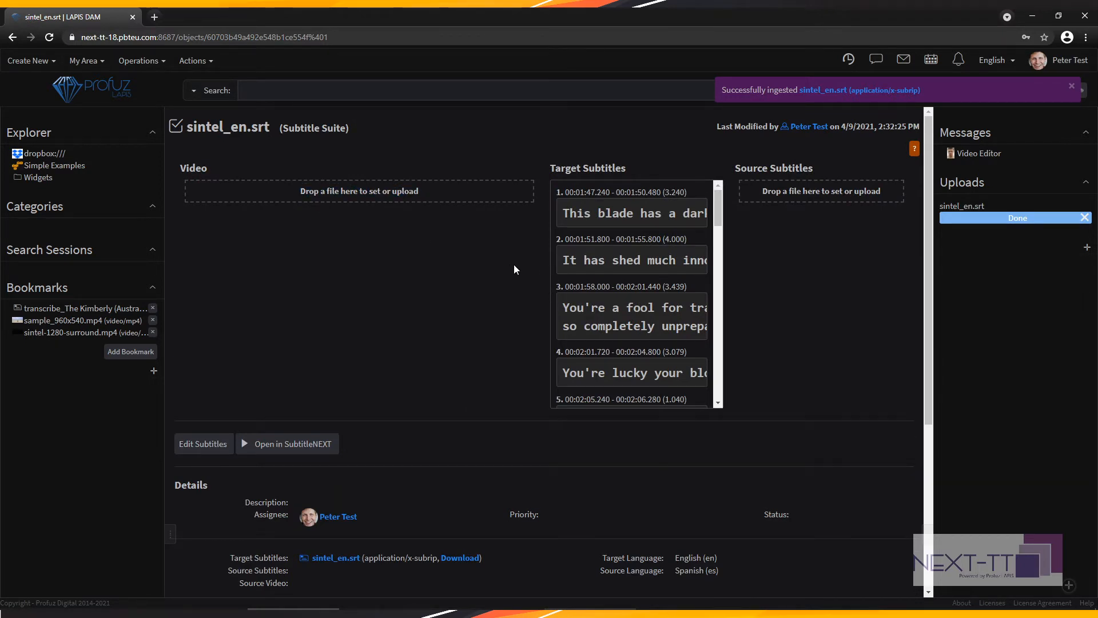
{"action": "left_click", "coordinate": [140, 61]}
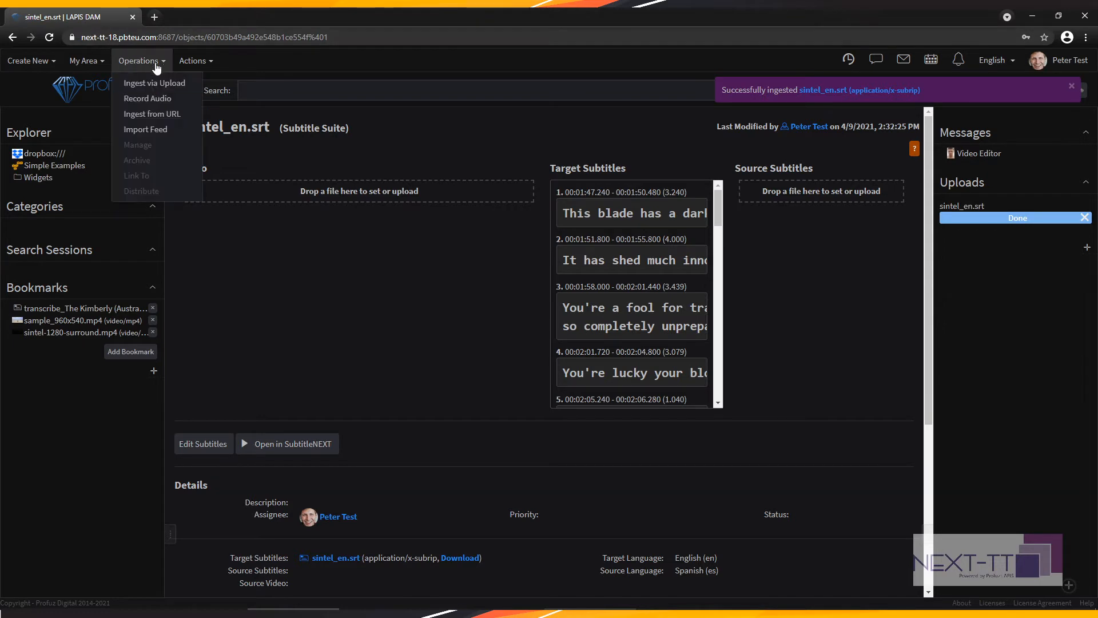
{"action": "left_click", "coordinate": [1013, 233]}
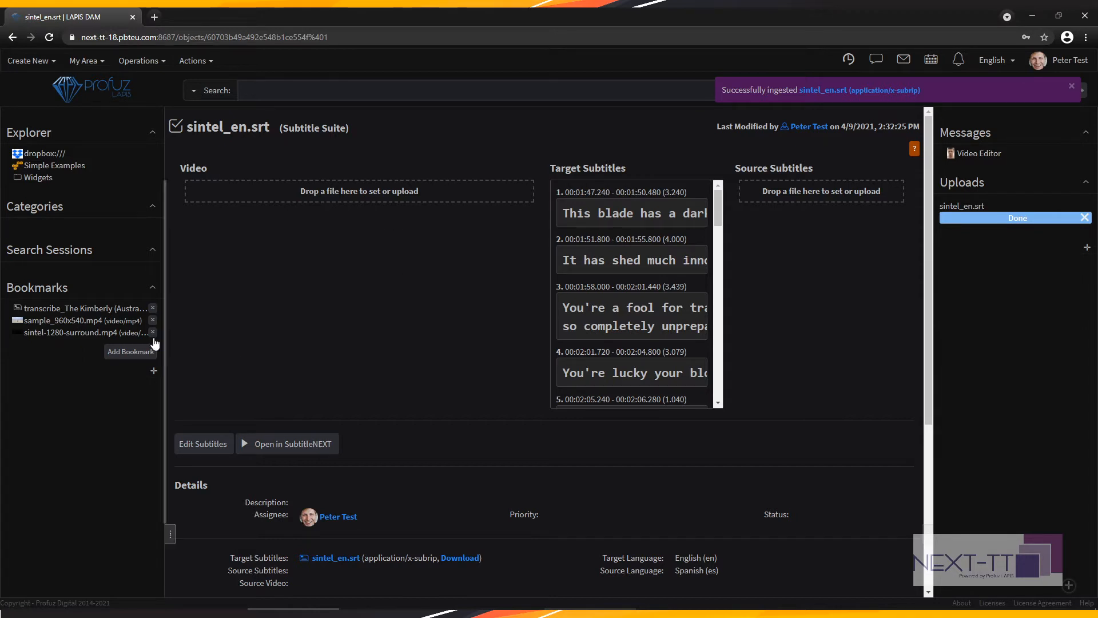
- Assign the bookmarked sintel-1280-surround.mp4 as the suite's video and preview a later scene with the subtitles
{"action": "left_click_drag", "start_coordinate": [92, 333], "coordinate": [359, 187]}
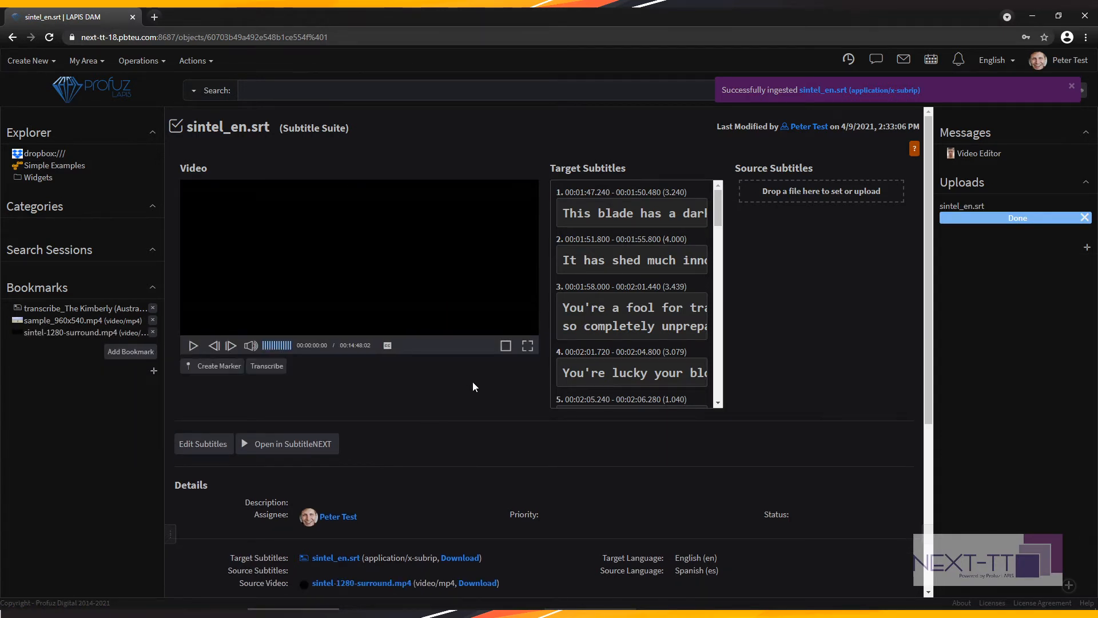
{"action": "left_click", "coordinate": [424, 256]}
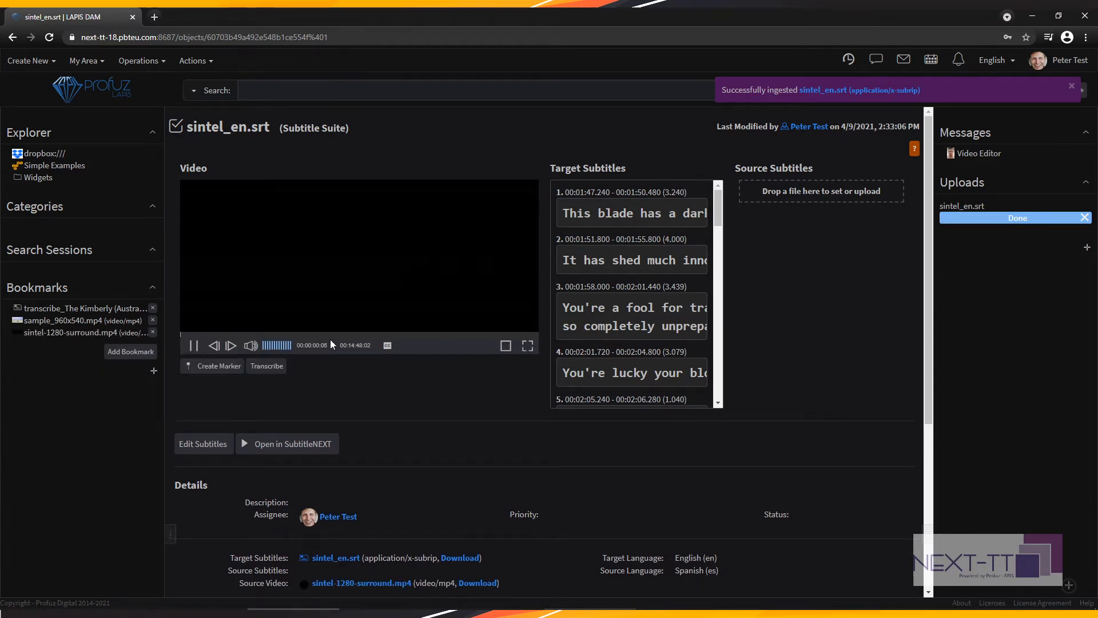
{"action": "left_click", "coordinate": [273, 334]}
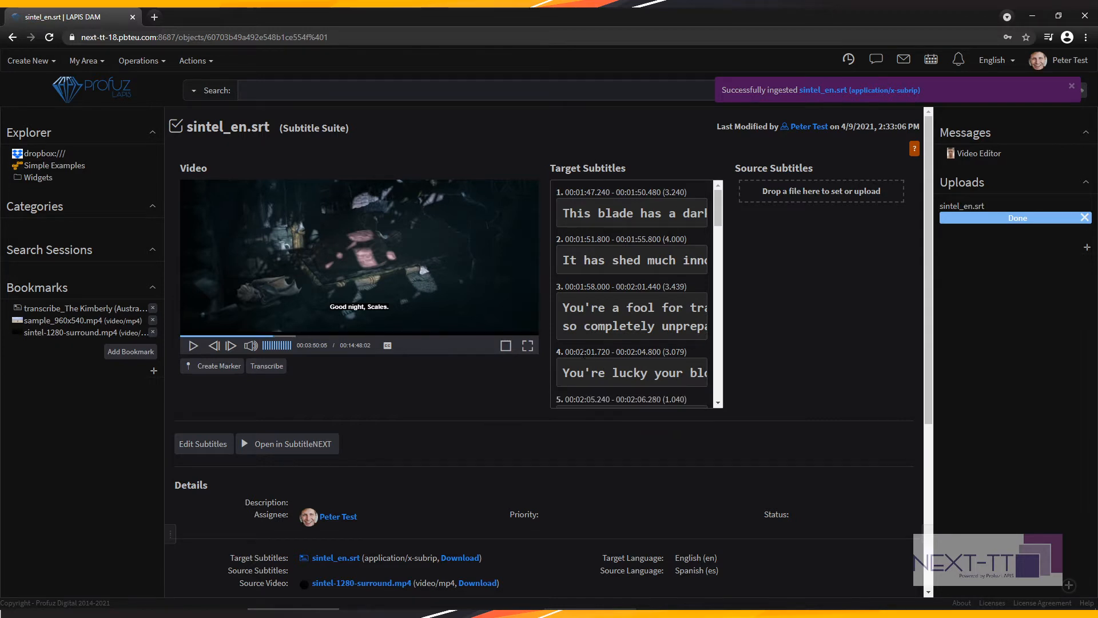
- Open the suite's subtitles for editing, dismiss the ingest notification, and briefly play the video in the editor
{"action": "left_click", "coordinate": [216, 444]}
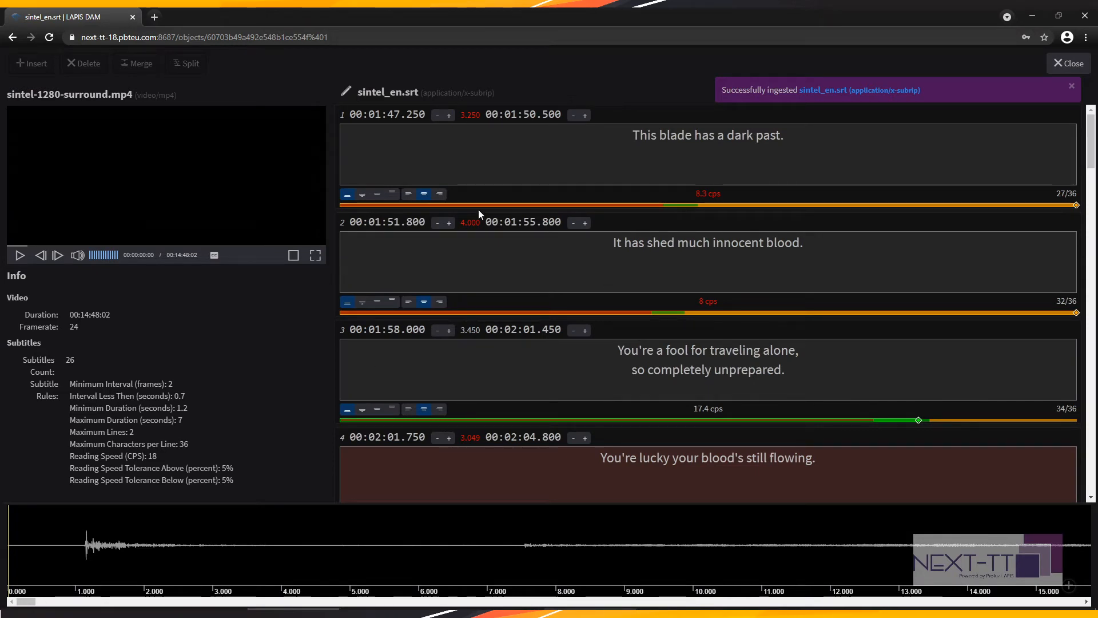
{"action": "left_click", "coordinate": [1072, 86]}
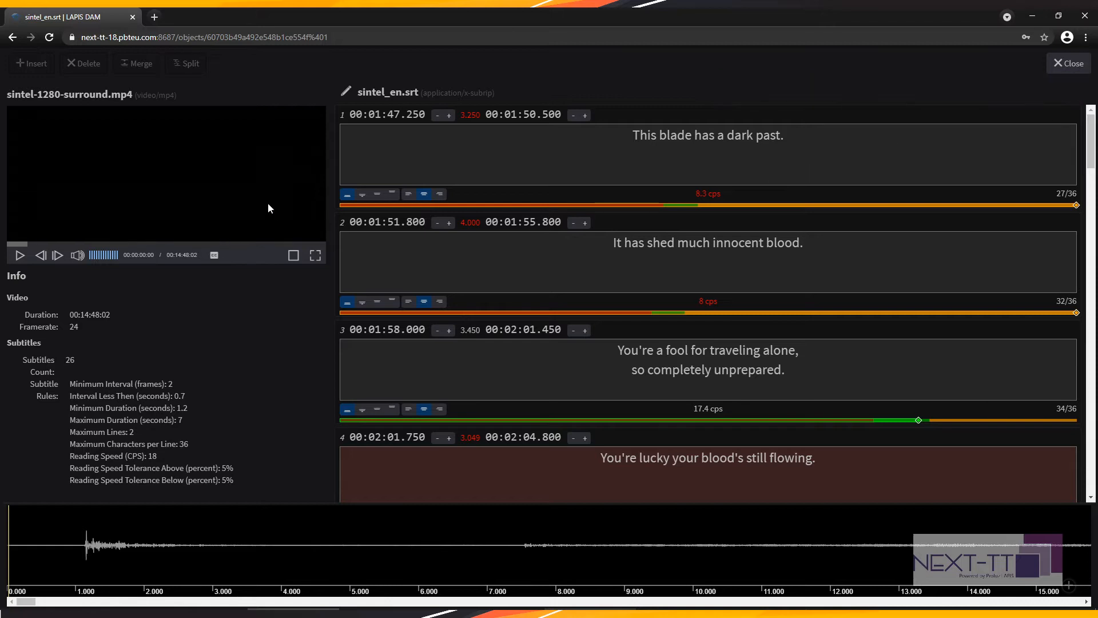
{"action": "left_click", "coordinate": [247, 183]}
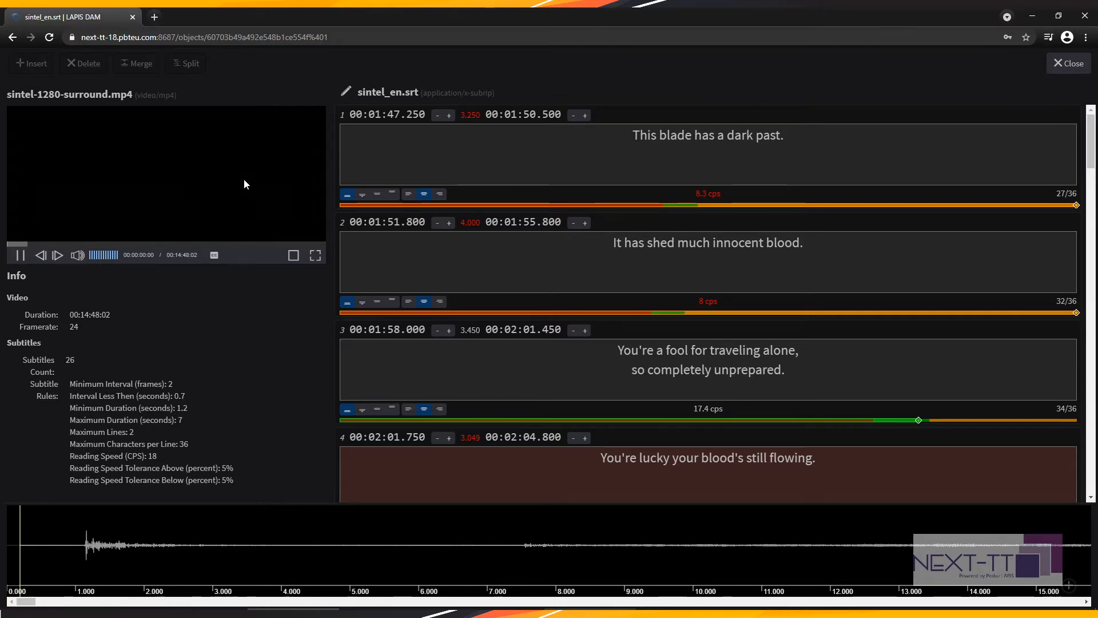
{"action": "left_click", "coordinate": [201, 187]}
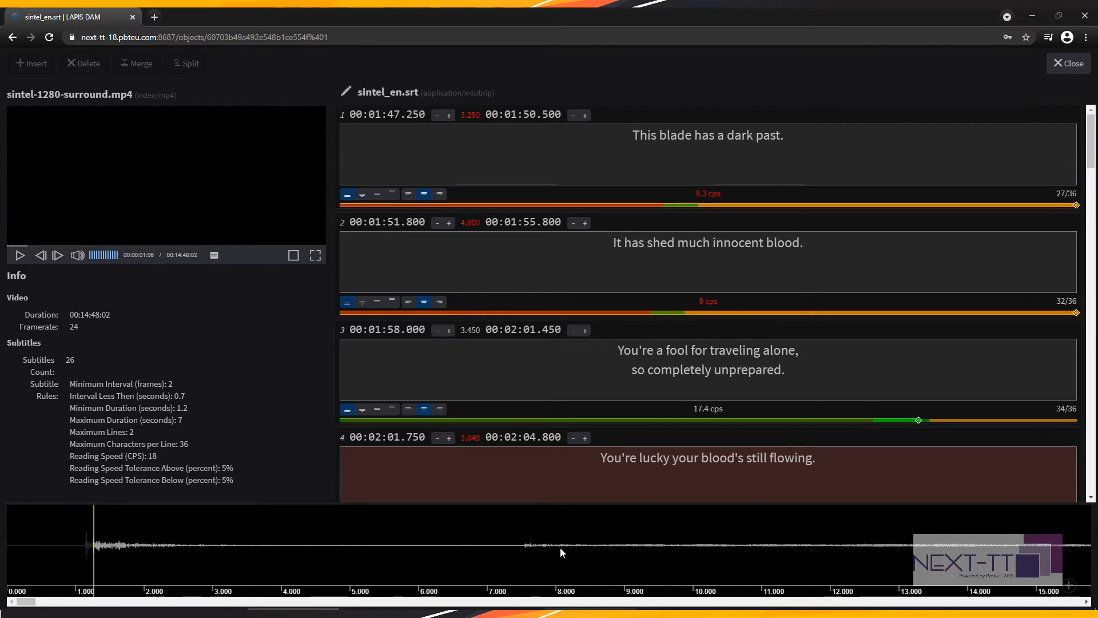
- Widen the waveform's visible time range and review the subtitle rules listed in the suite's info
{"action": "scroll", "coordinate": [561, 547], "scroll_direction": "down", "scroll_amount": 2}
{"action": "scroll", "coordinate": [561, 547], "scroll_direction": "down", "scroll_amount": 5}
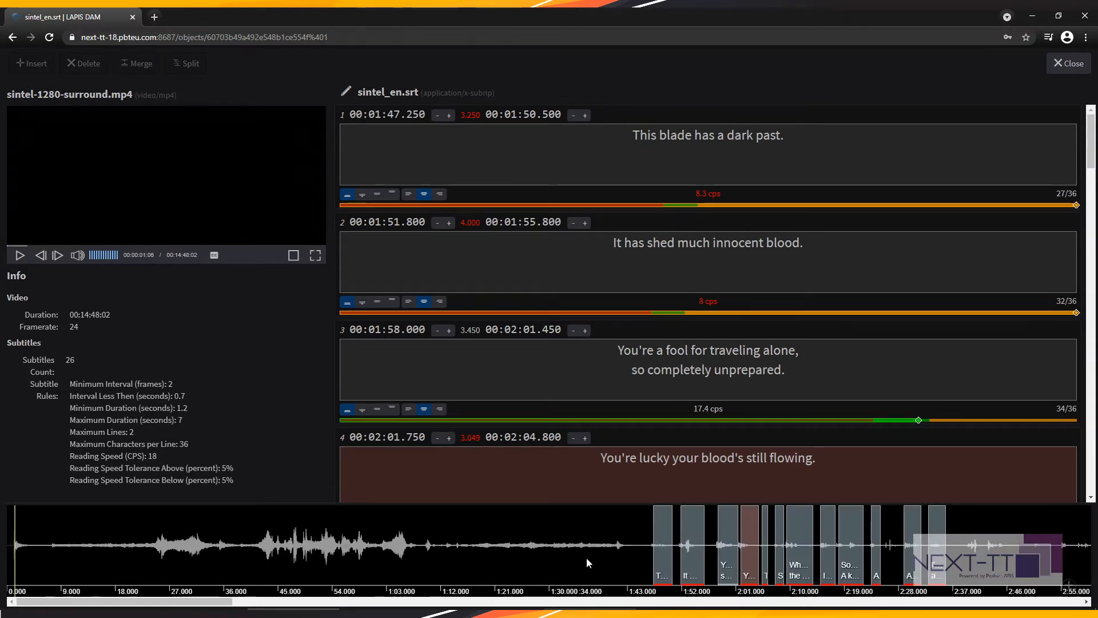
{"action": "scroll", "coordinate": [603, 548], "scroll_direction": "up", "scroll_amount": 2}
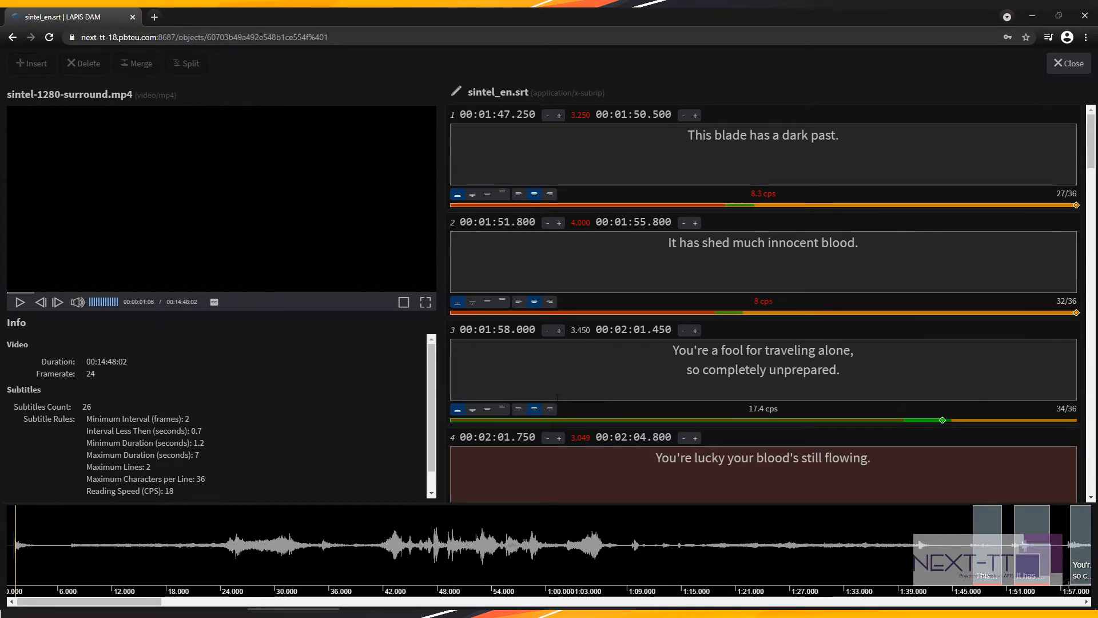
{"action": "left_click_drag", "start_coordinate": [13, 407], "coordinate": [246, 483]}
{"action": "left_click", "coordinate": [246, 469]}
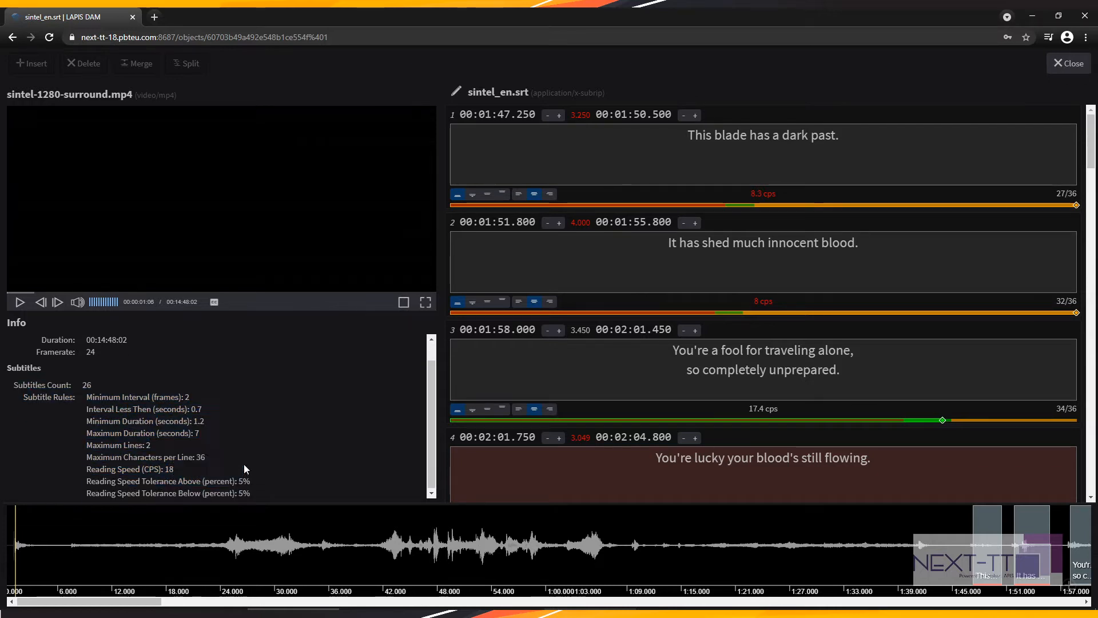
{"action": "left_click_drag", "start_coordinate": [84, 396], "coordinate": [275, 490]}
{"action": "left_click", "coordinate": [225, 411]}
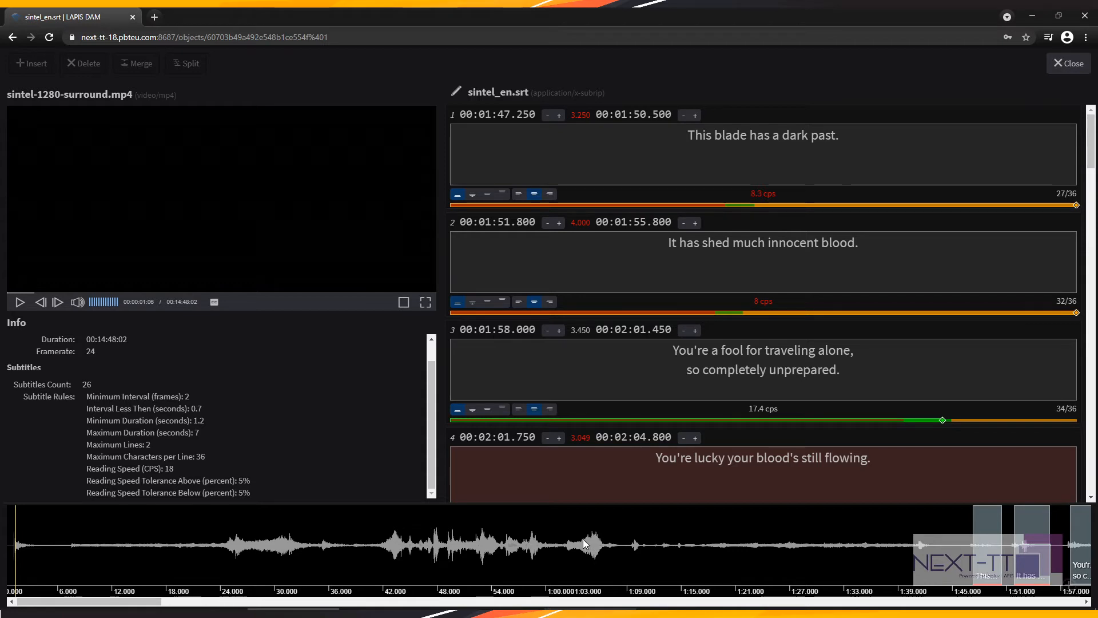
- Add an empty subtitle from 00:01:00.750 to 00:01:15.747 on the waveform and delete it again
{"action": "left_click", "coordinate": [554, 538]}
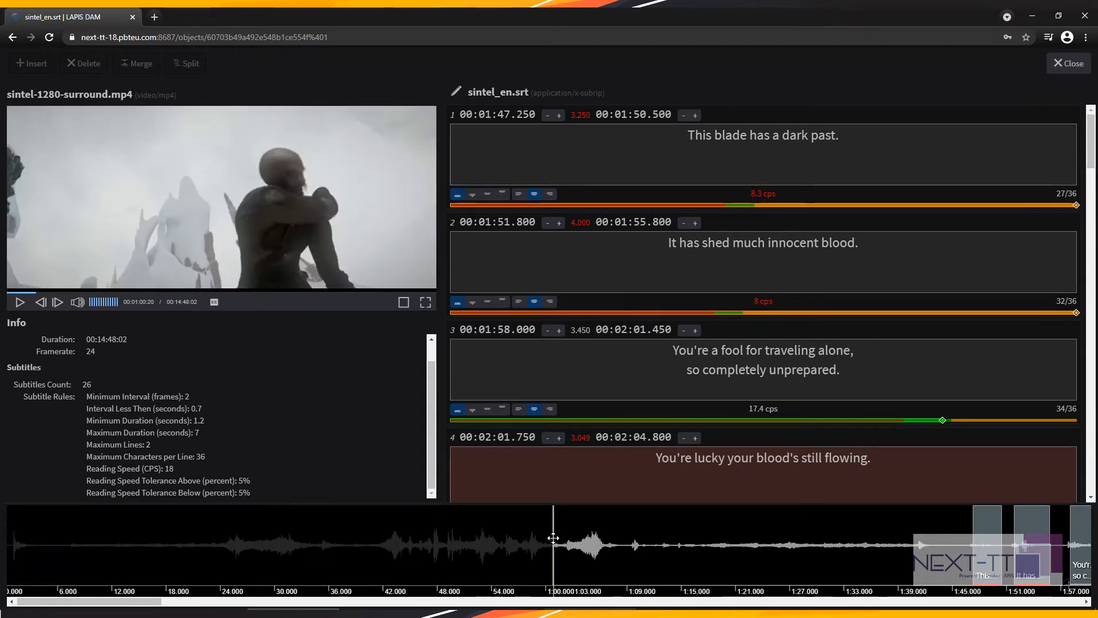
{"action": "left_click_drag", "start_coordinate": [553, 538], "coordinate": [690, 538]}
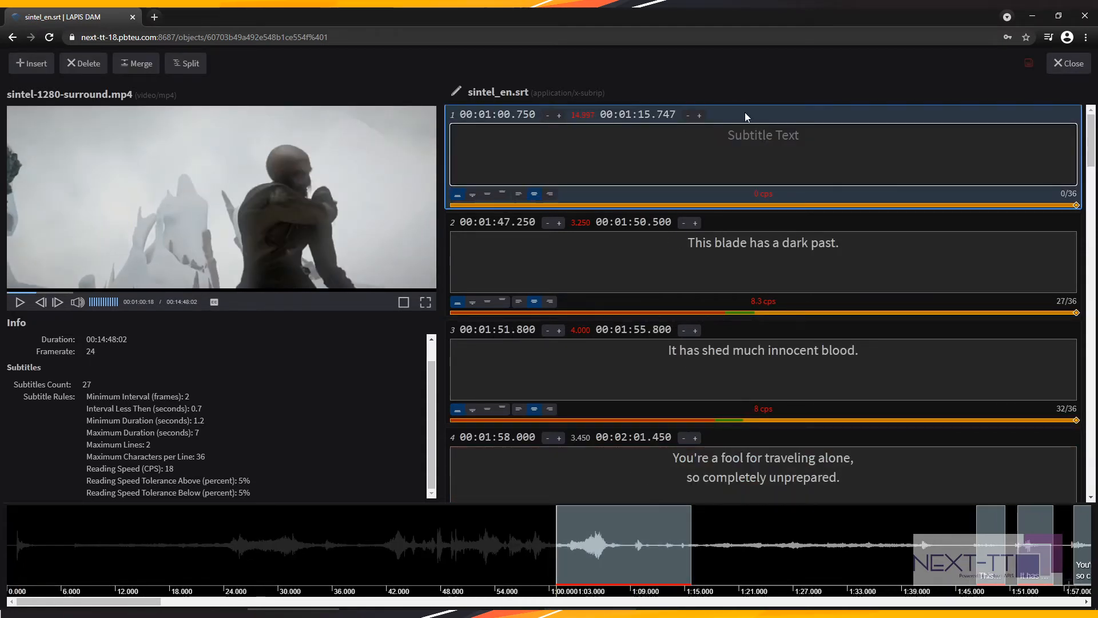
{"action": "left_click", "coordinate": [749, 142]}
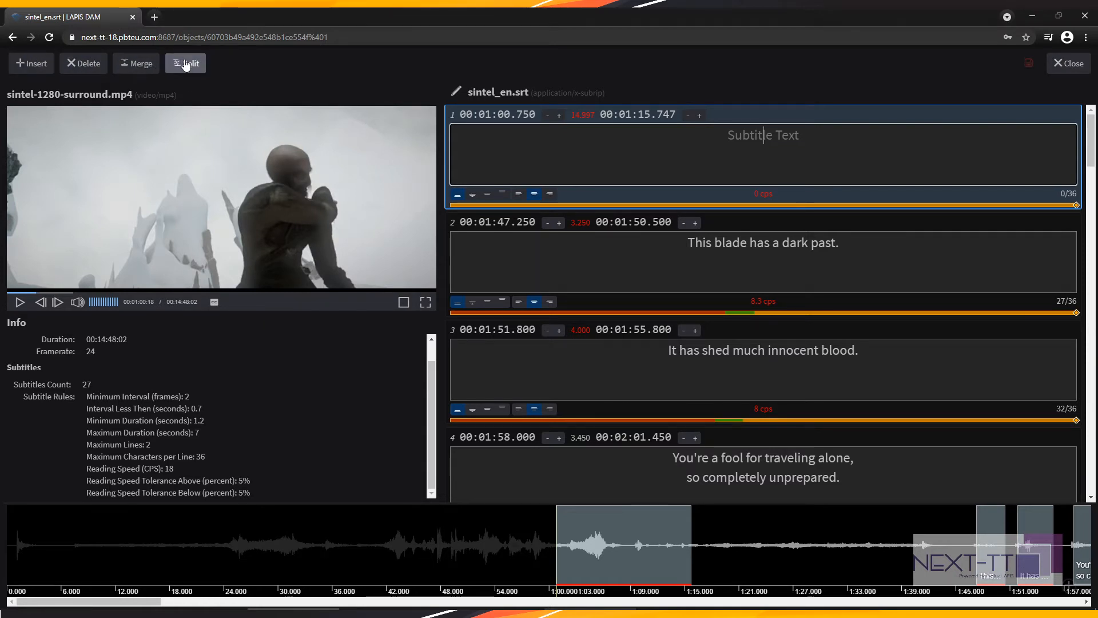
{"action": "left_click", "coordinate": [89, 66]}
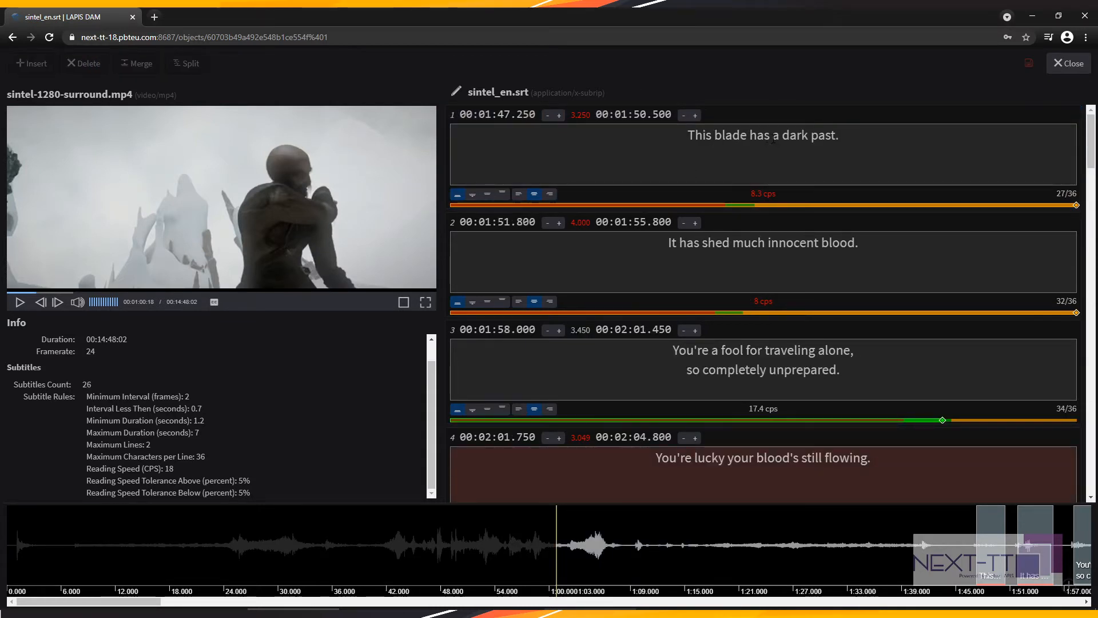
- Split the first subtitle before "a dark past." and merge the two parts back together
{"action": "left_click", "coordinate": [777, 184]}
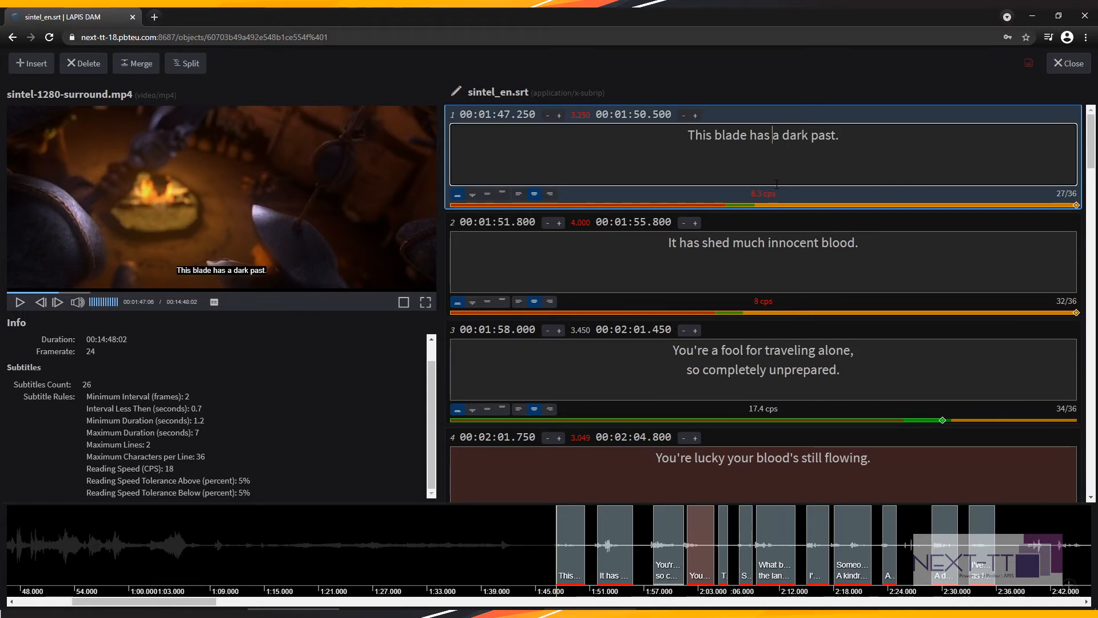
{"action": "left_click", "coordinate": [190, 66]}
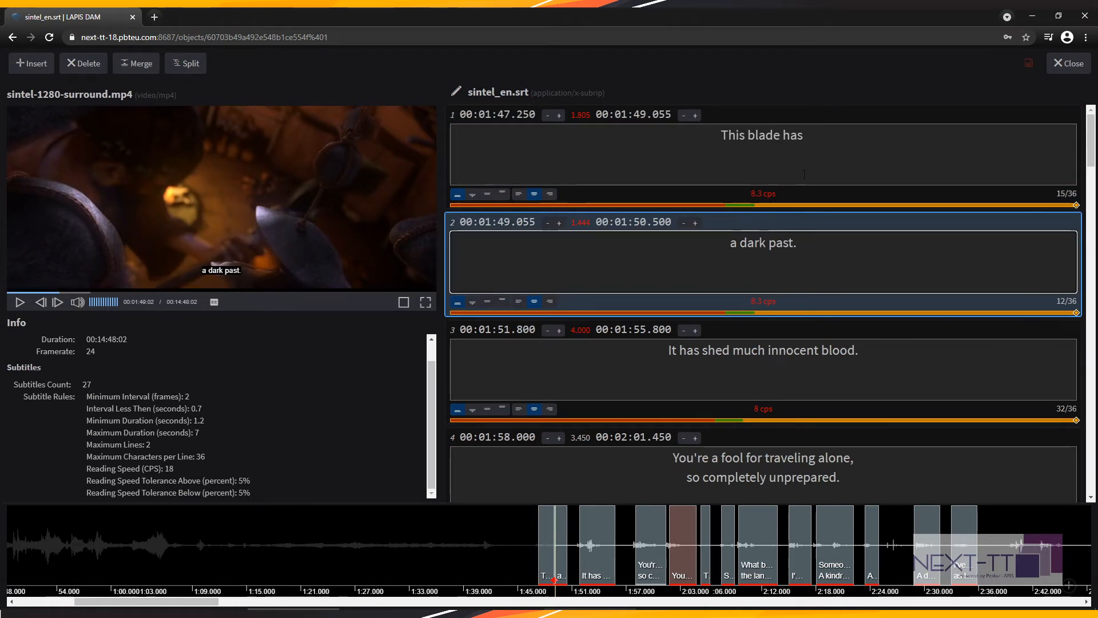
{"action": "left_click", "coordinate": [803, 154]}
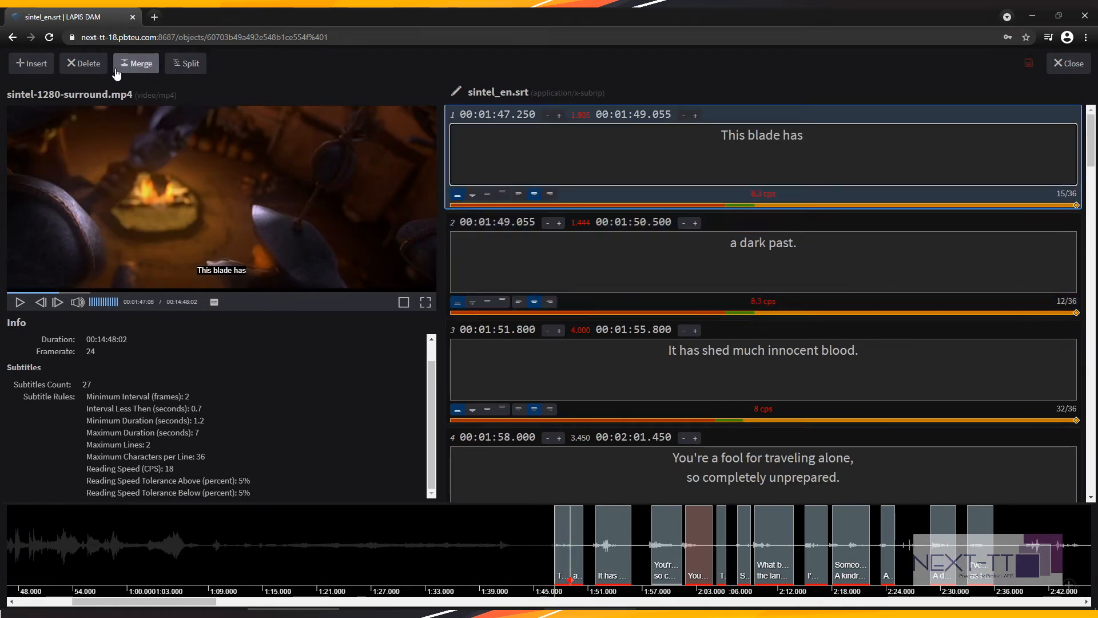
{"action": "left_click", "coordinate": [136, 64]}
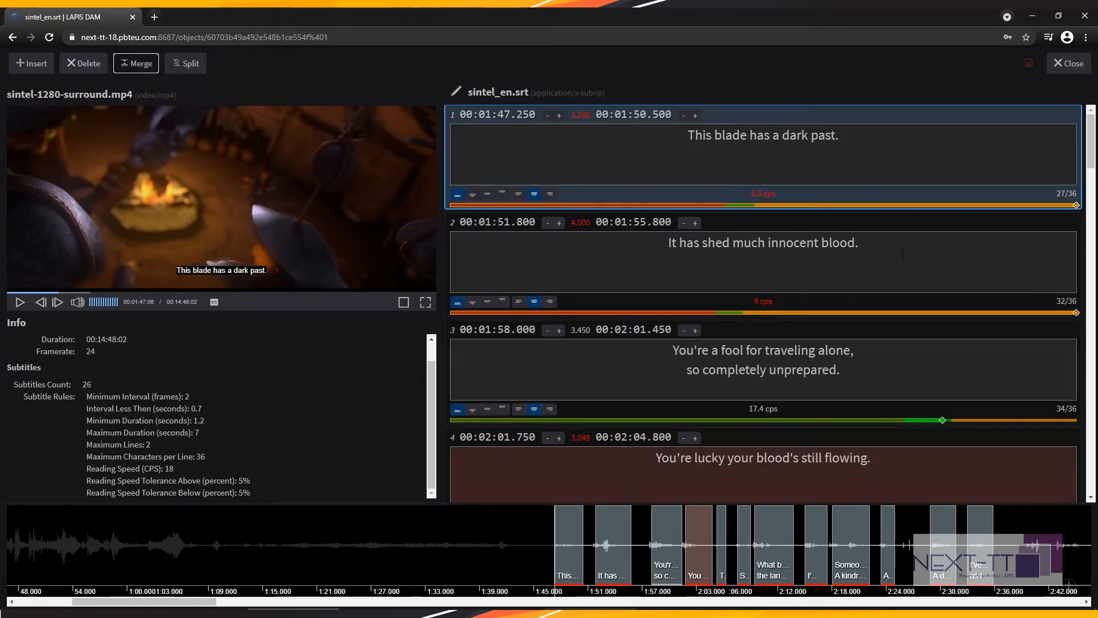
- Insert an empty subtitle after the first one and merge it back, extending the first subtitle's end to 00:01:51.700
{"action": "left_click", "coordinate": [769, 151]}
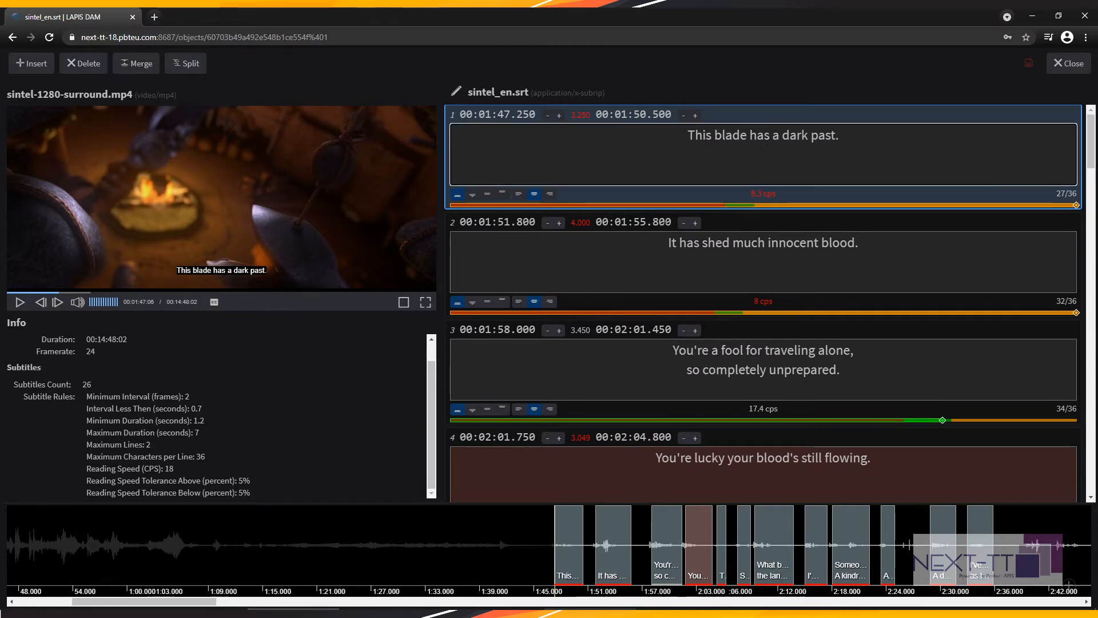
{"action": "left_click", "coordinate": [44, 67]}
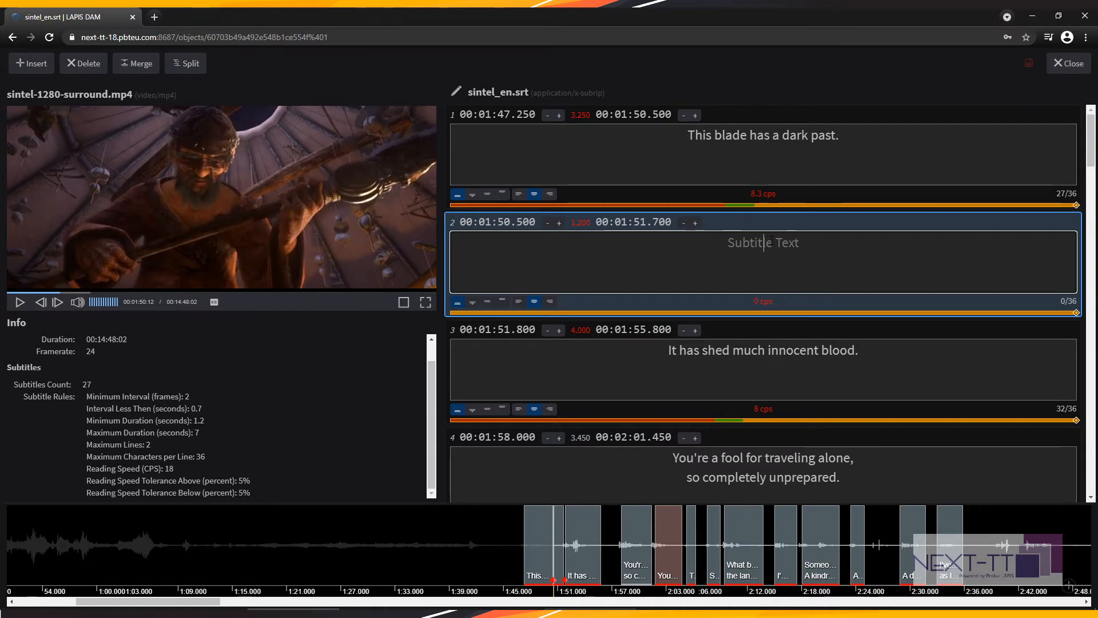
{"action": "key", "text": "BackSpace"}
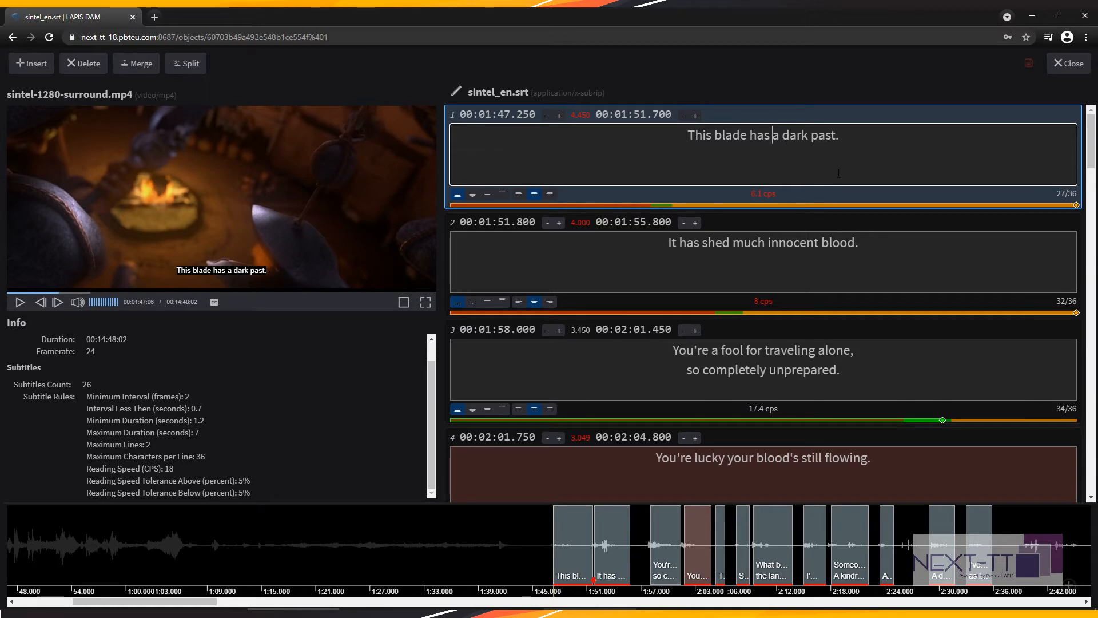
- Break the first subtitle's line before "a dark past.", split it there into two subtitles, and merge them back
{"action": "key", "text": "Return"}
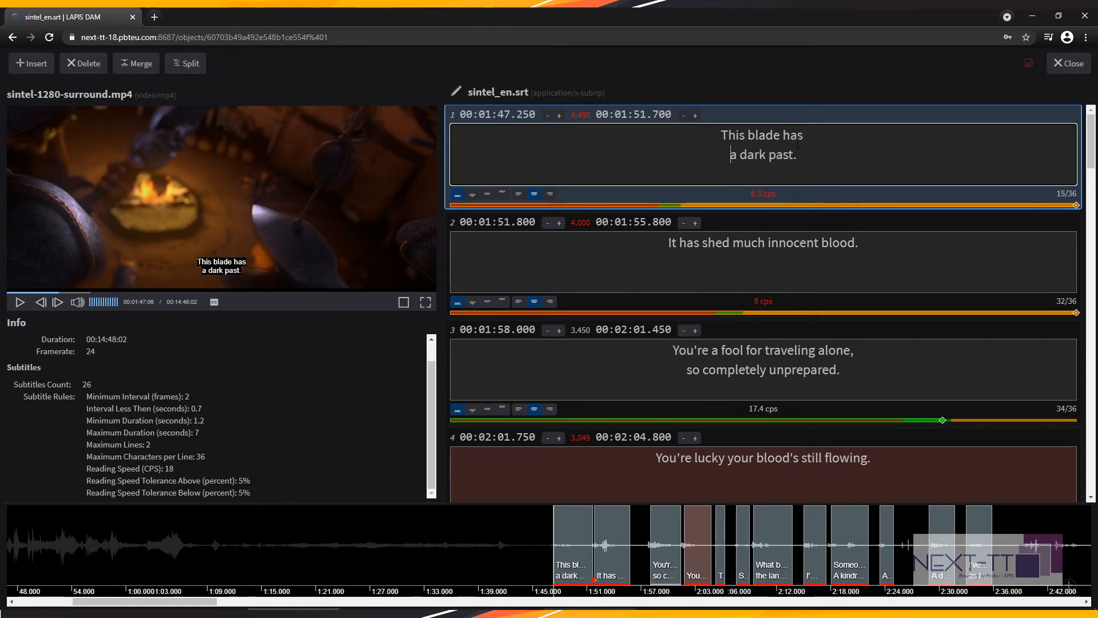
{"action": "key", "text": "ctrl+Return"}
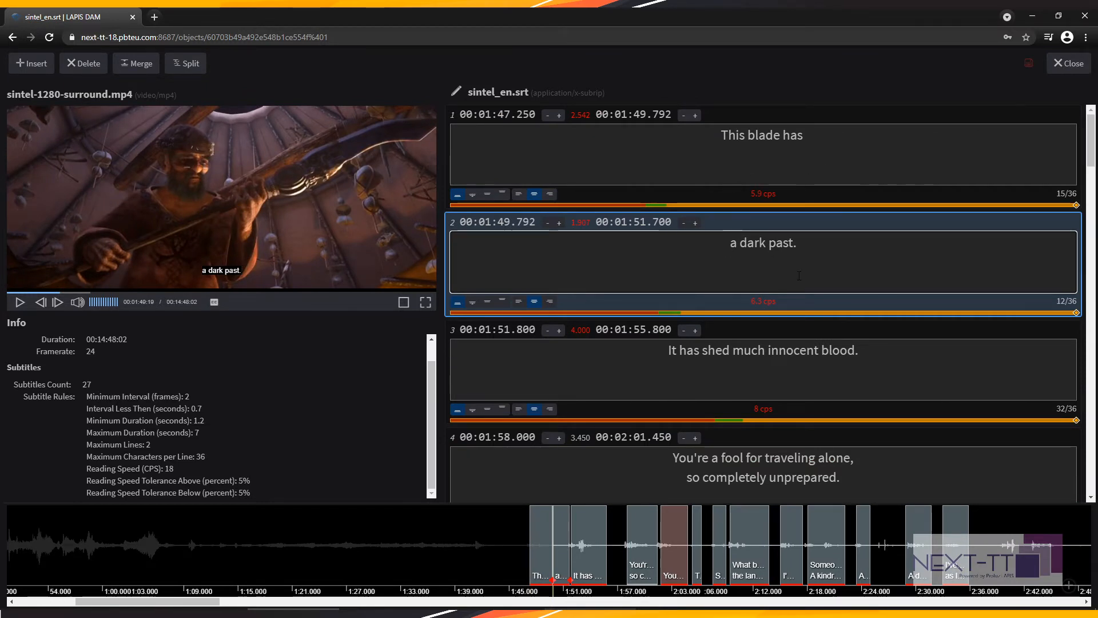
{"action": "key", "text": "BackSpace"}
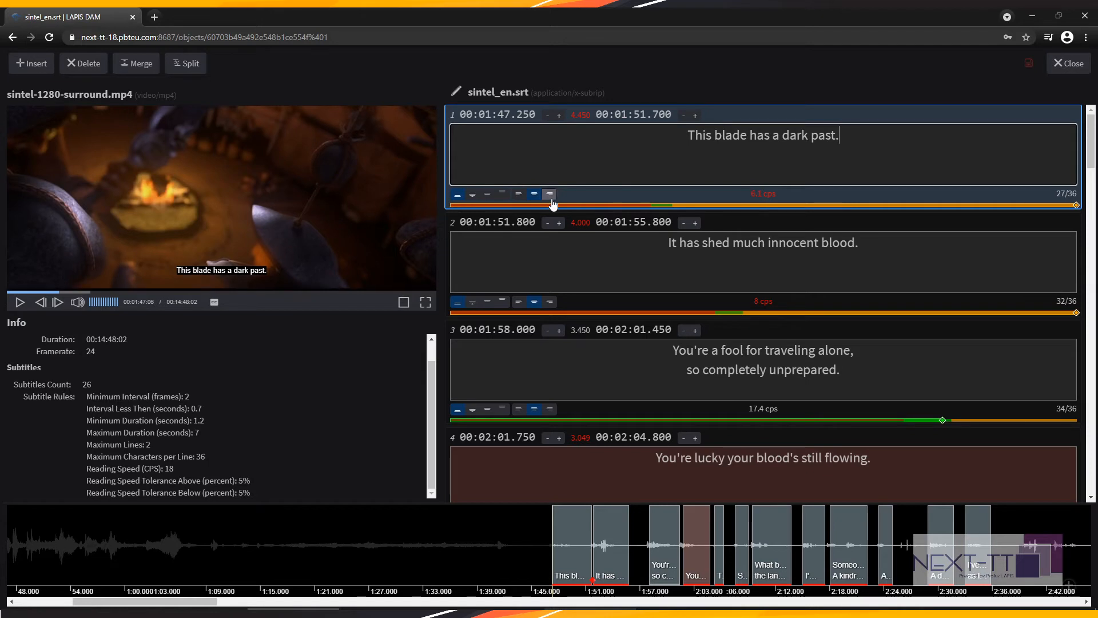
- Play the video briefly, and set the first subtitle's start to 00:01:47.300 and its end to 00:01:51.500
{"action": "left_click", "coordinate": [215, 273]}
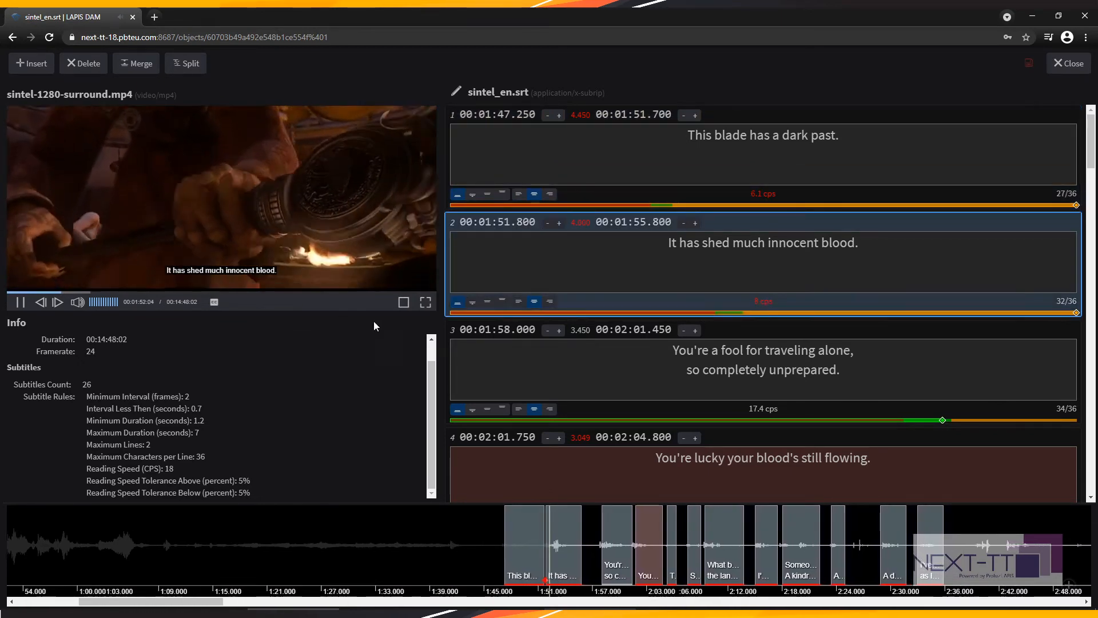
{"action": "left_click", "coordinate": [278, 183]}
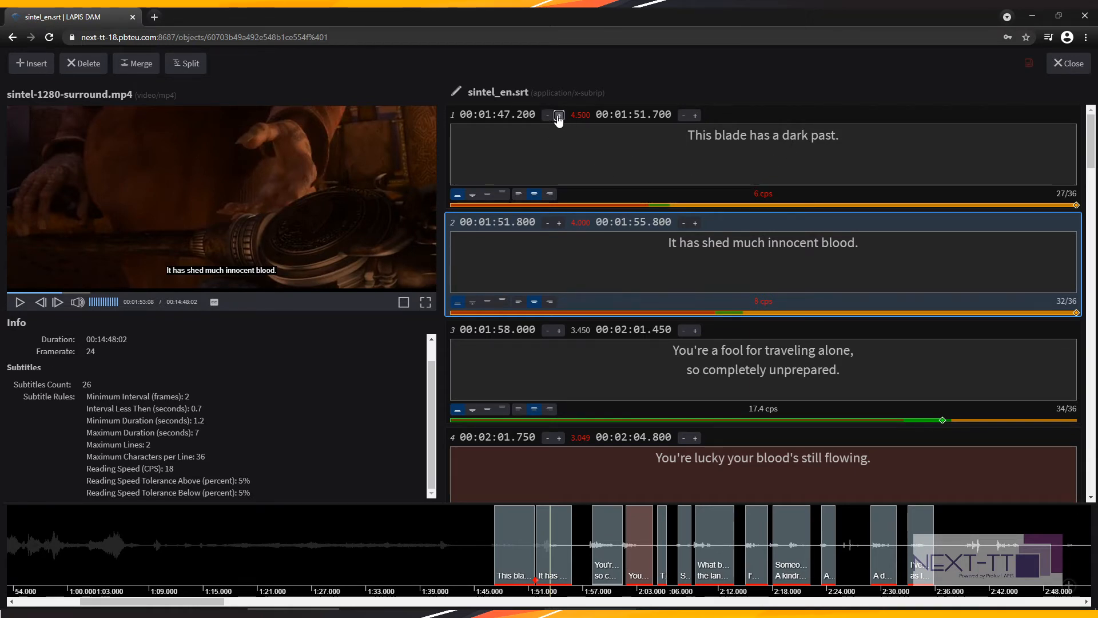
{"action": "left_click", "coordinate": [559, 115]}
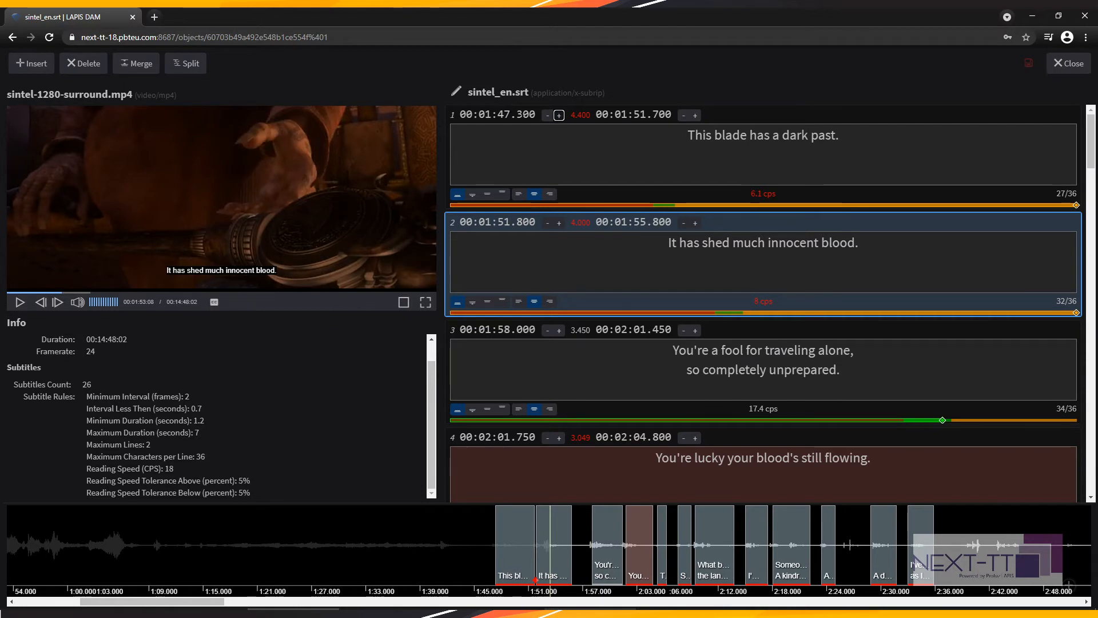
{"action": "left_click", "coordinate": [683, 116]}
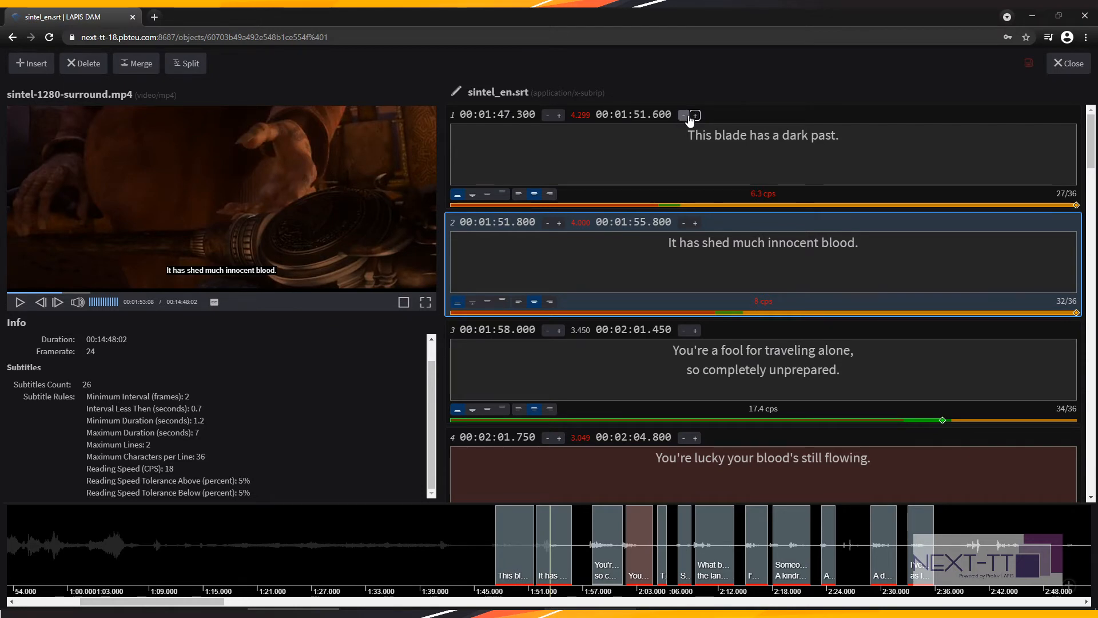
{"action": "left_click", "coordinate": [682, 116]}
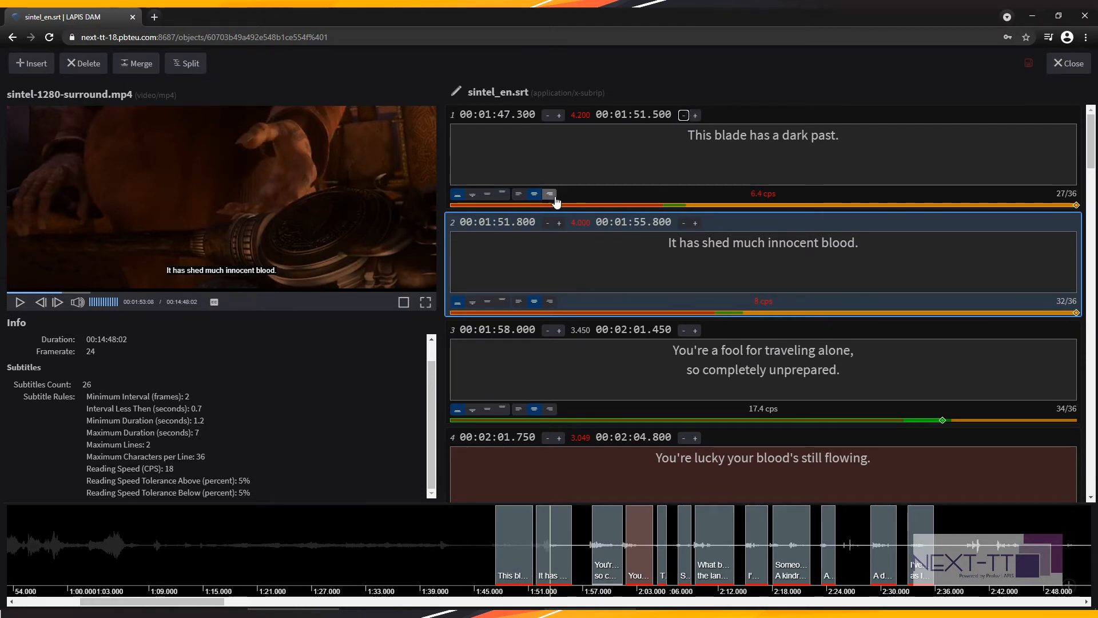
- Try the vertical and horizontal placements of the first subtitle, leaving it at the top of the picture with right alignment
{"action": "left_click", "coordinate": [473, 196]}
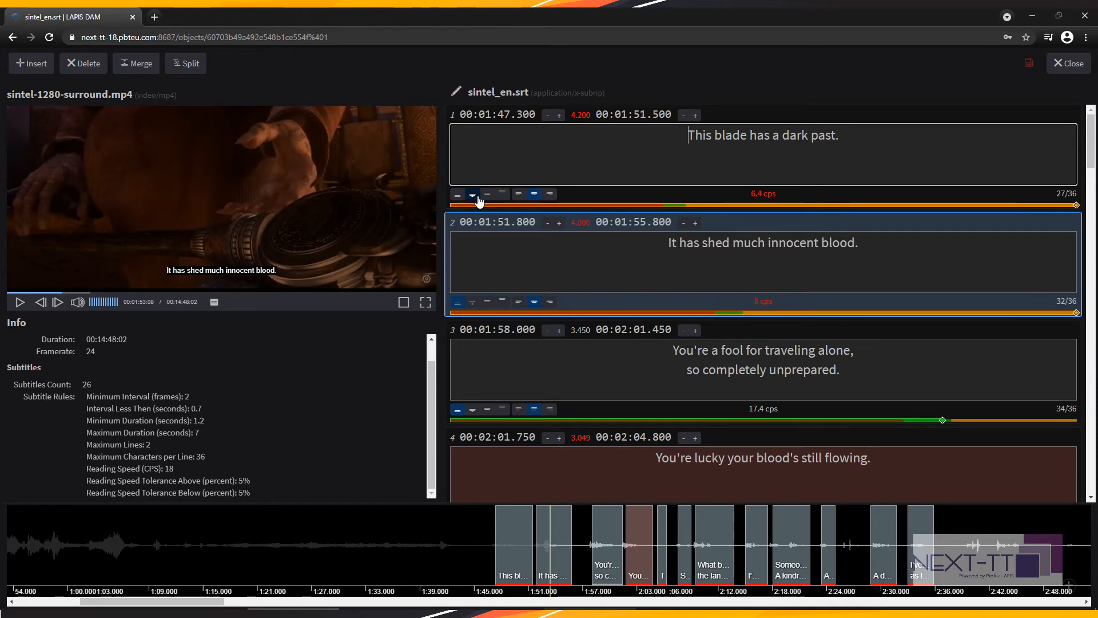
{"action": "left_click", "coordinate": [479, 201]}
{"action": "left_click", "coordinate": [459, 196]}
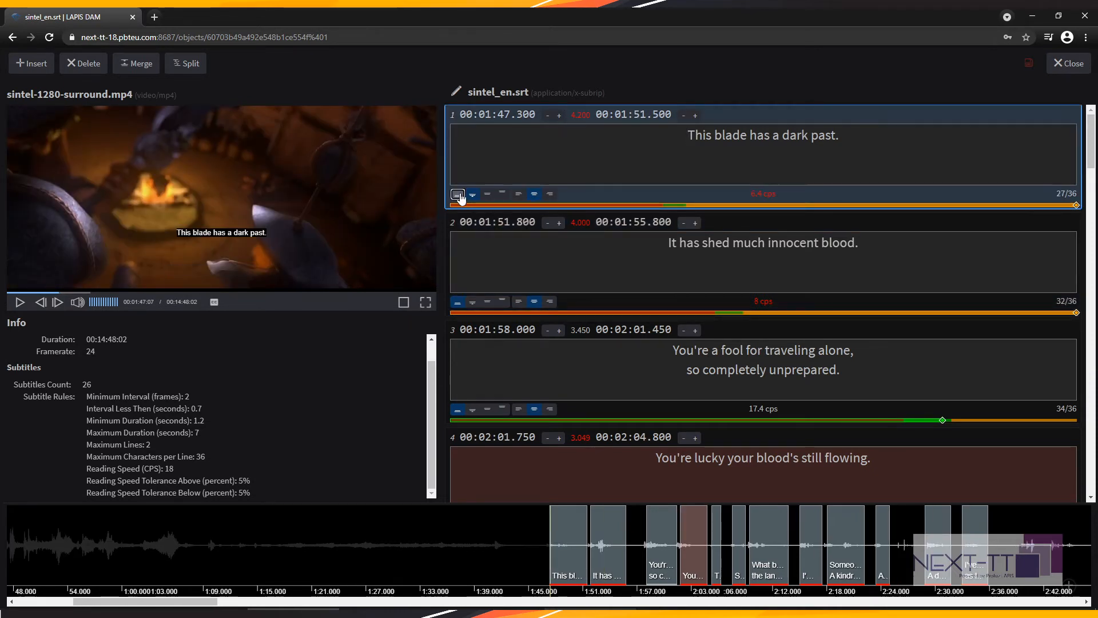
{"action": "left_click", "coordinate": [473, 194]}
{"action": "left_click", "coordinate": [489, 196]}
{"action": "left_click", "coordinate": [503, 196]}
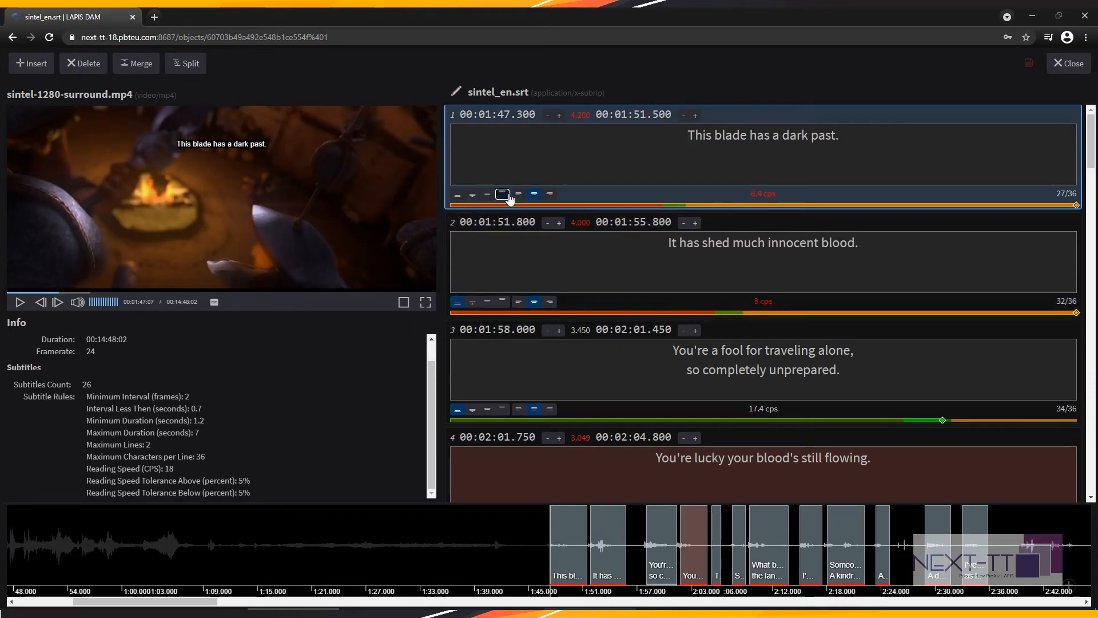
{"action": "left_click", "coordinate": [518, 195]}
{"action": "left_click", "coordinate": [550, 194]}
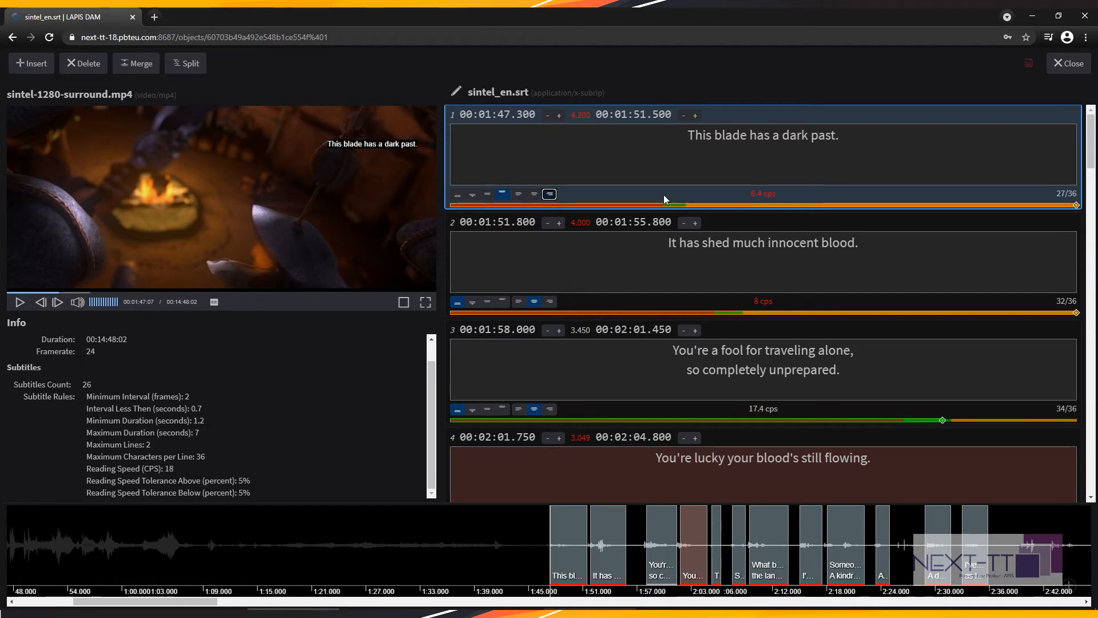
- Check the first subtitle's reading speed, insert the filler text "asdasdasdasd" before "dark", and undo that insertion
{"action": "left_click_drag", "start_coordinate": [751, 195], "coordinate": [778, 198]}
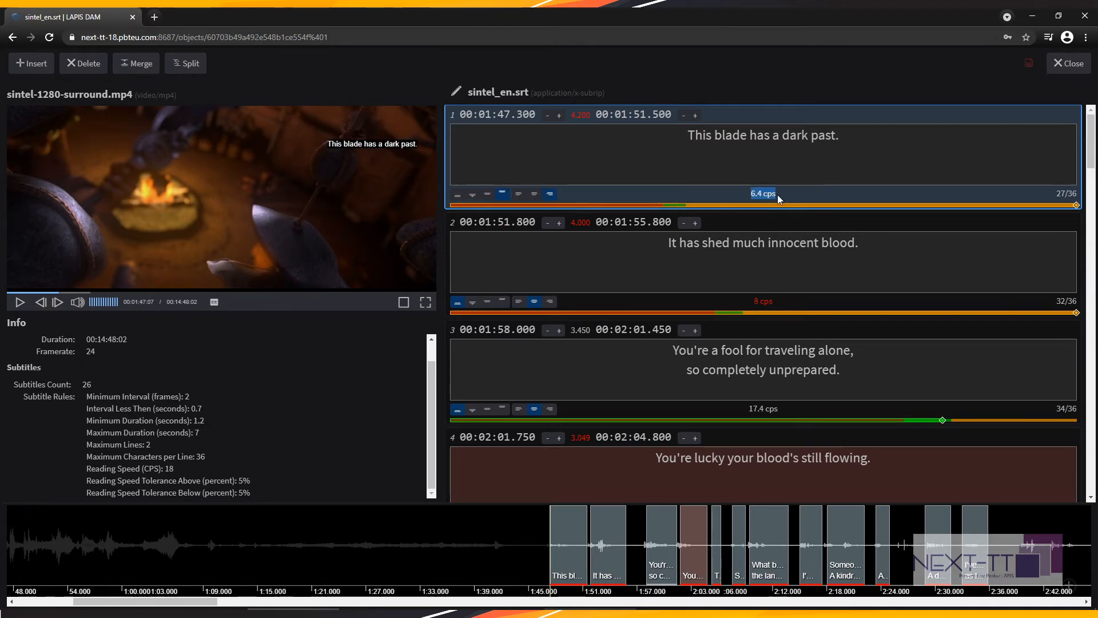
{"action": "left_click", "coordinate": [770, 196]}
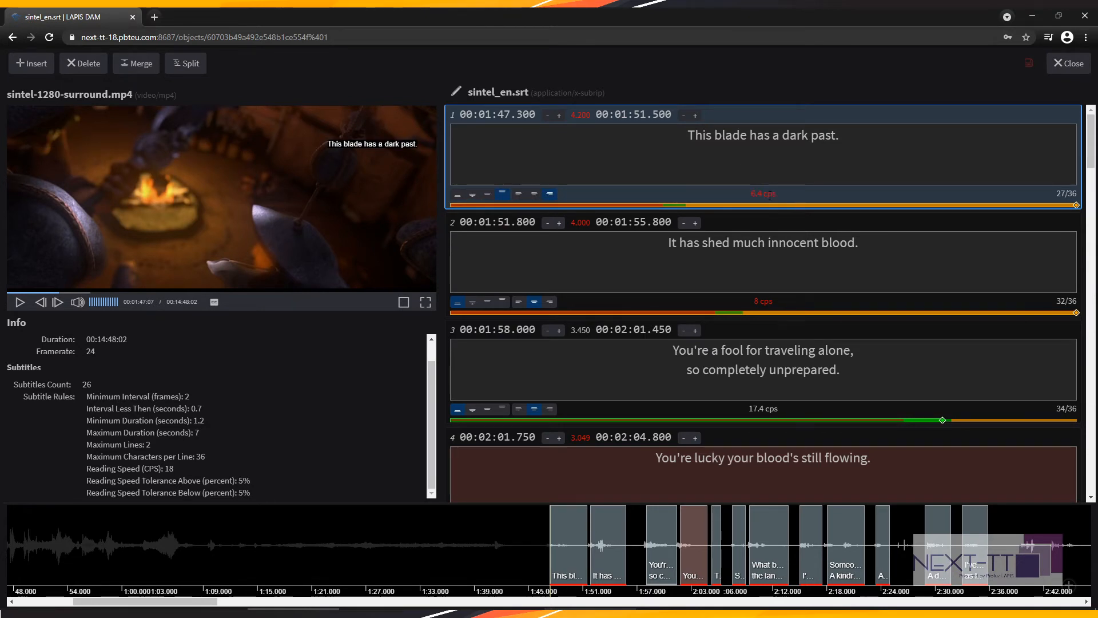
{"action": "left_click", "coordinate": [785, 150]}
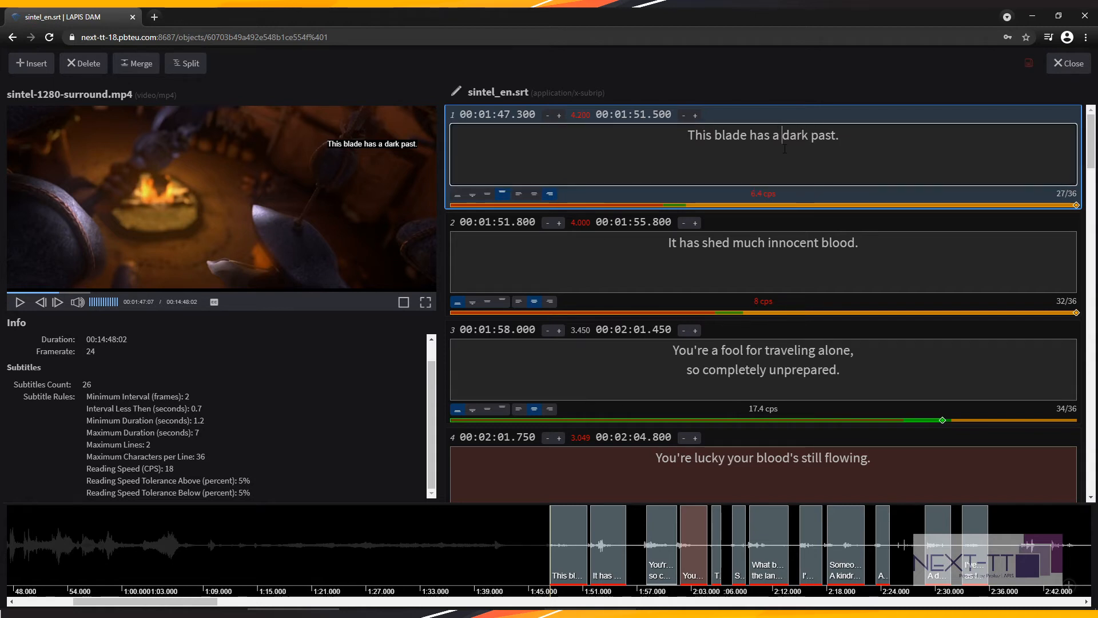
{"action": "type", "text": "asdasdasdasd"}
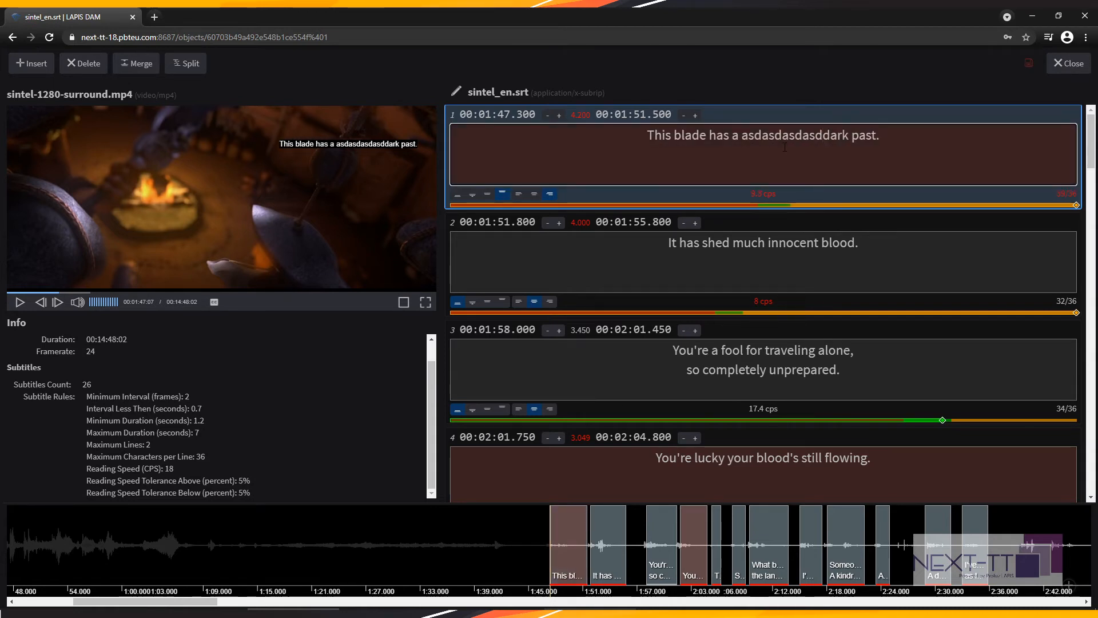
{"action": "key", "text": "ctrl+z"}
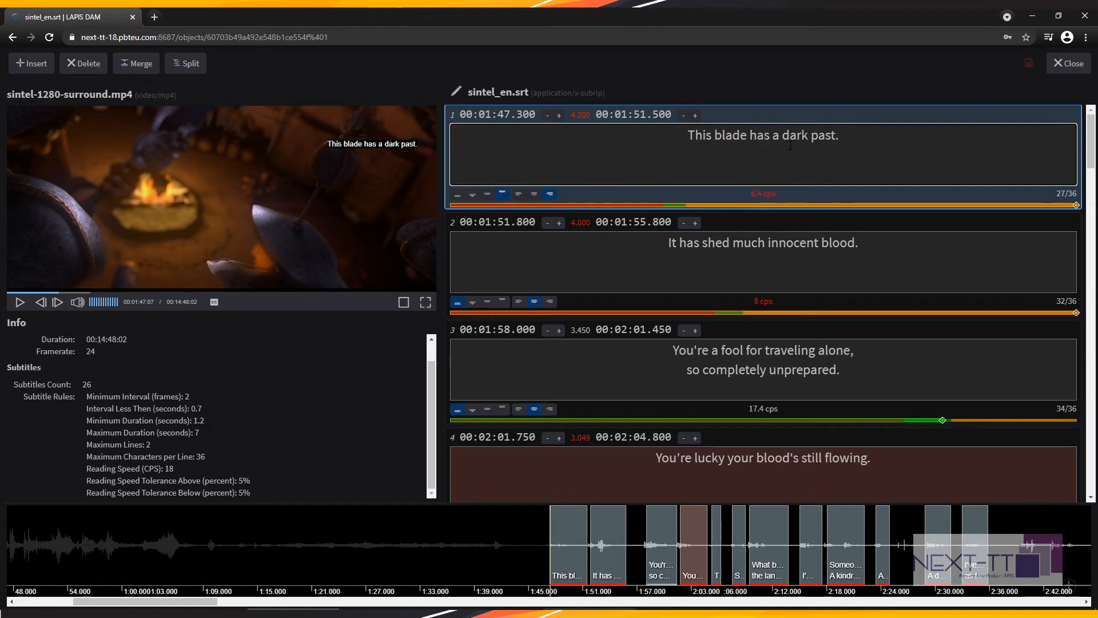
- Append "Some text" to the first subtitle and compare its character count with the maximum characters per line rule
{"action": "type", "text": "Some text"}
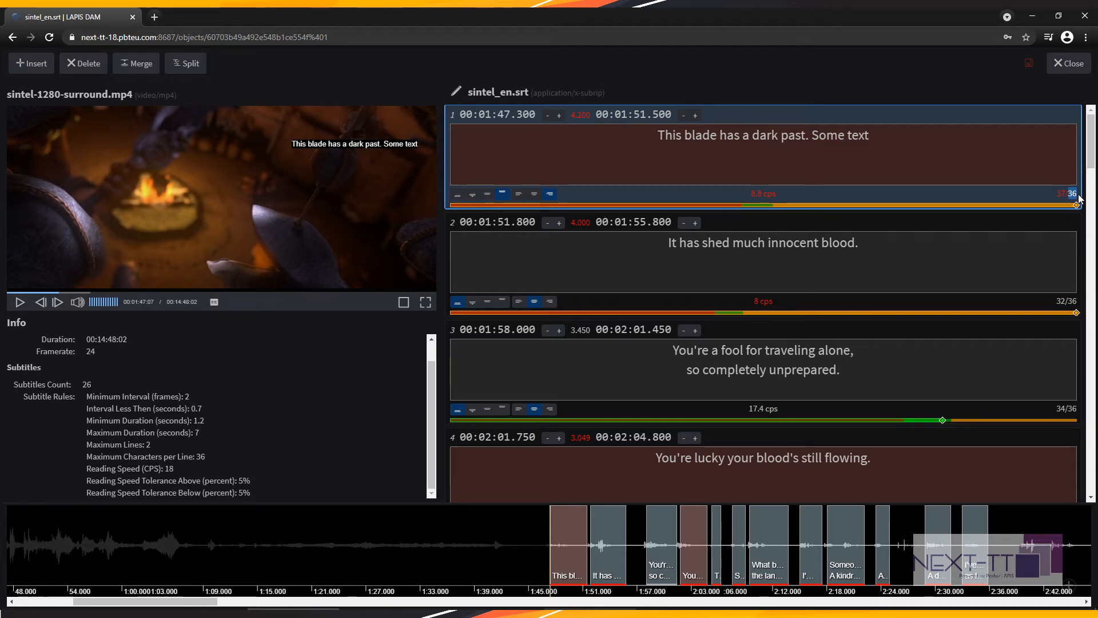
{"action": "double_click", "coordinate": [208, 455]}
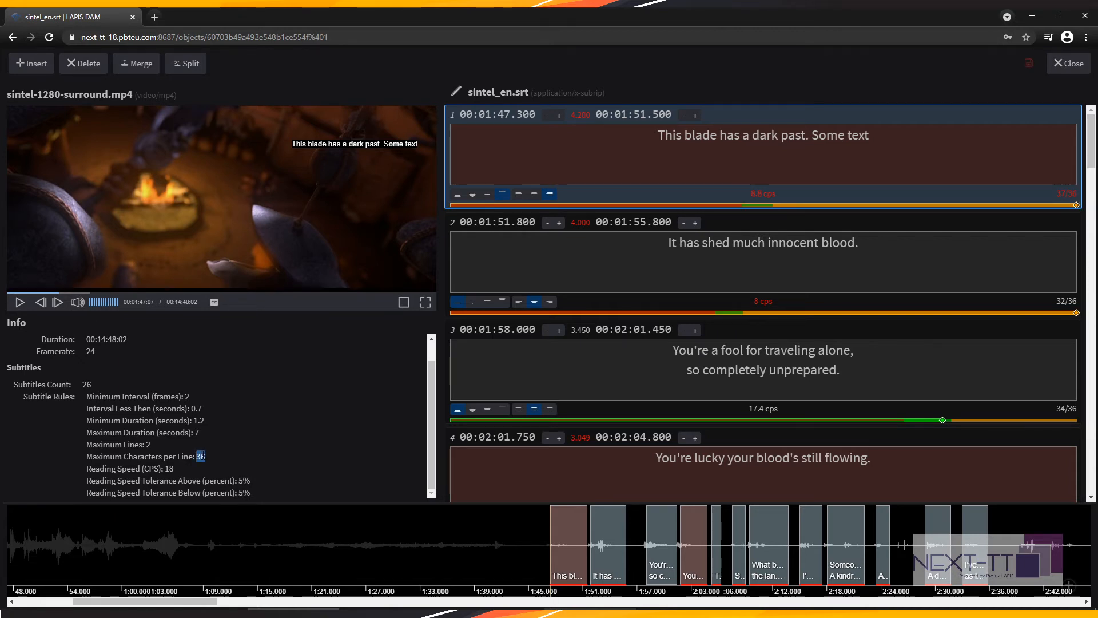
{"action": "double_click", "coordinate": [1061, 193]}
{"action": "left_click", "coordinate": [944, 172]}
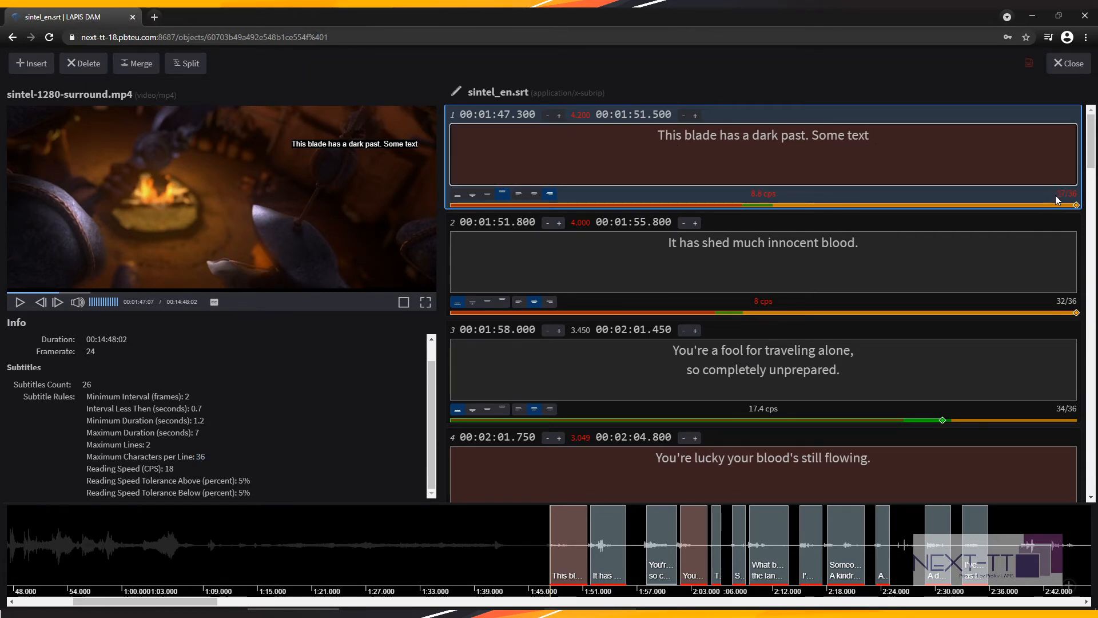
- Shorten the first subtitle's text to "This blade has a dark past. Some tex" to meet the 36 characters per line rule
{"action": "left_click_drag", "start_coordinate": [870, 136], "coordinate": [657, 136]}
{"action": "left_click", "coordinate": [764, 135]}
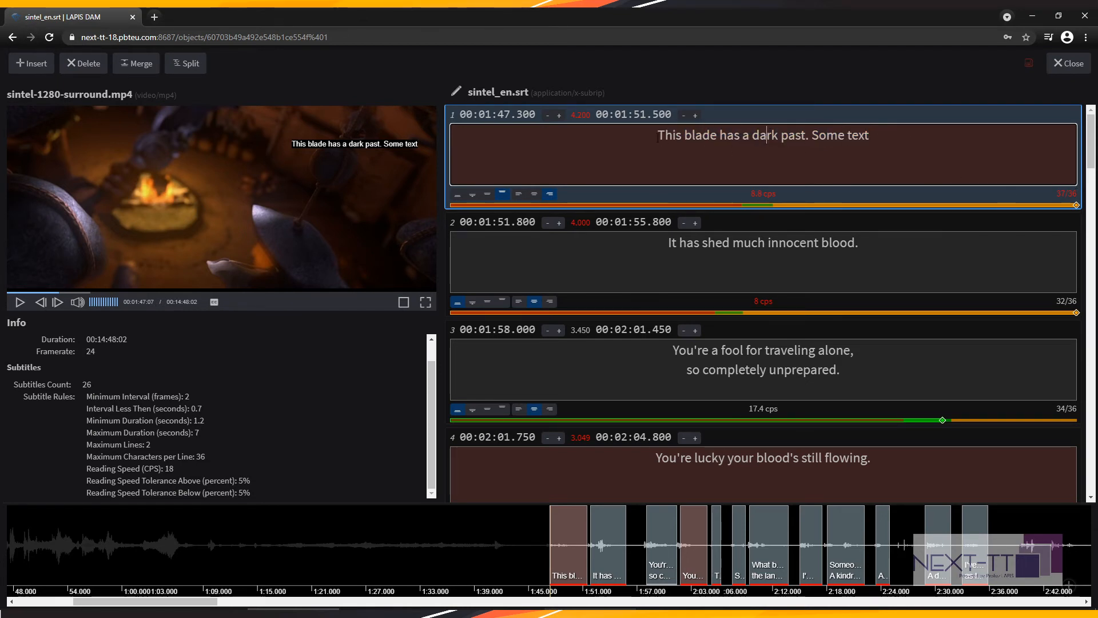
{"action": "left_click", "coordinate": [885, 149]}
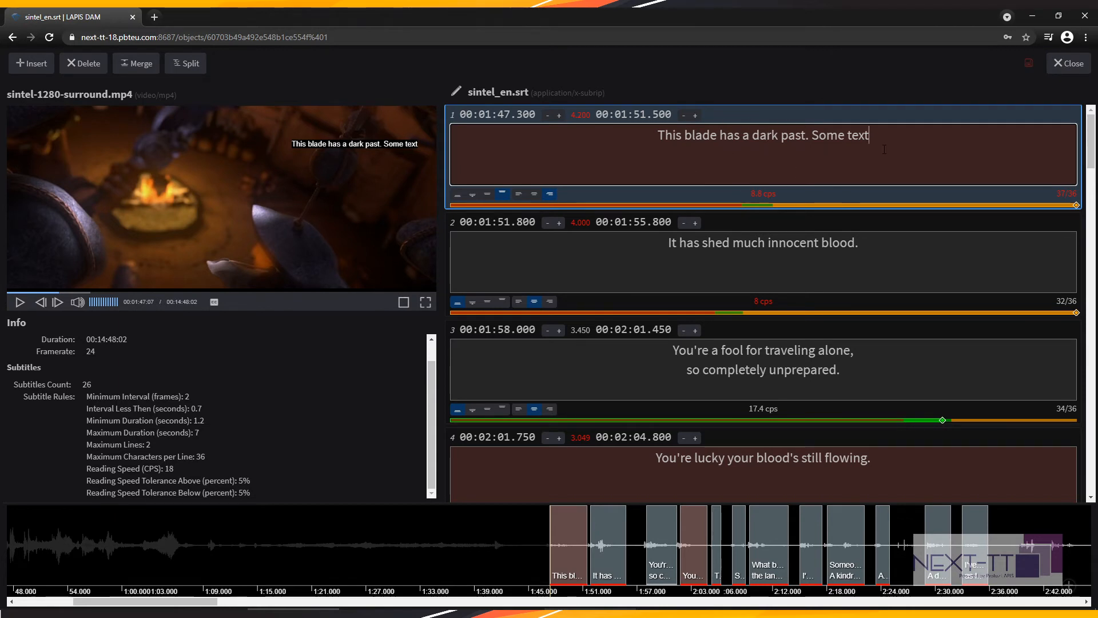
{"action": "key", "text": "BackSpace"}
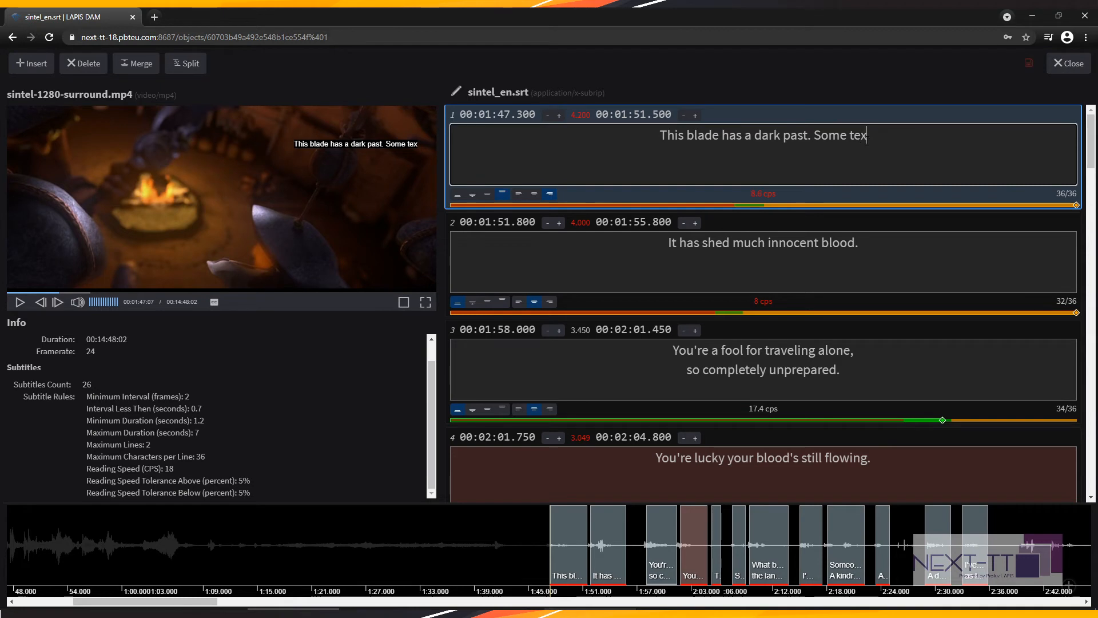
{"action": "left_click_drag", "start_coordinate": [887, 141], "coordinate": [667, 141]}
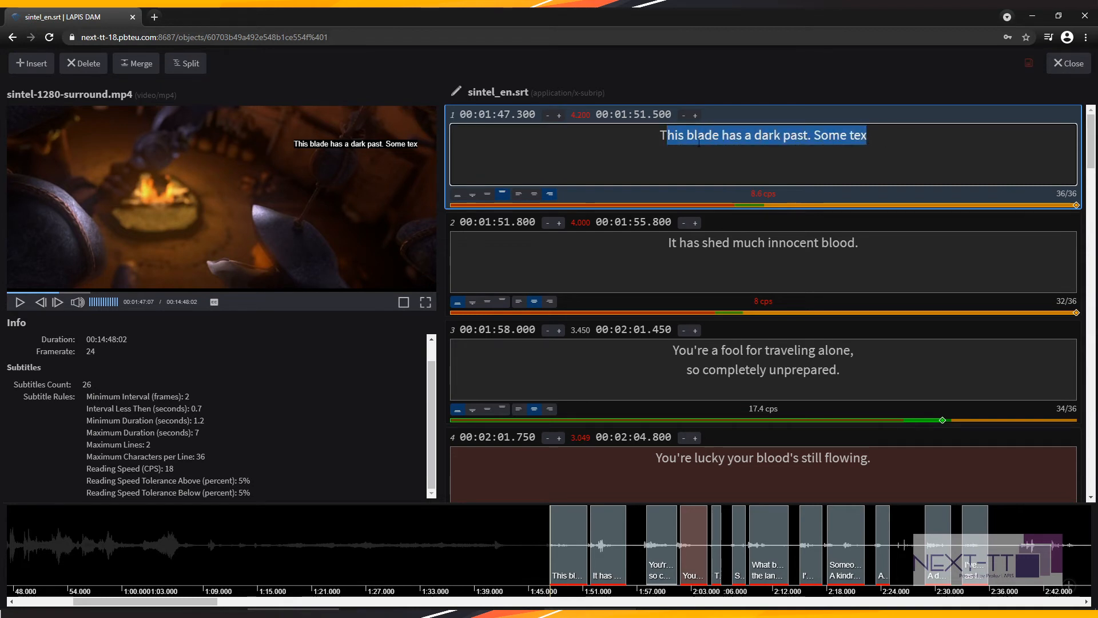
{"action": "left_click", "coordinate": [814, 152]}
{"action": "left_click", "coordinate": [747, 191]}
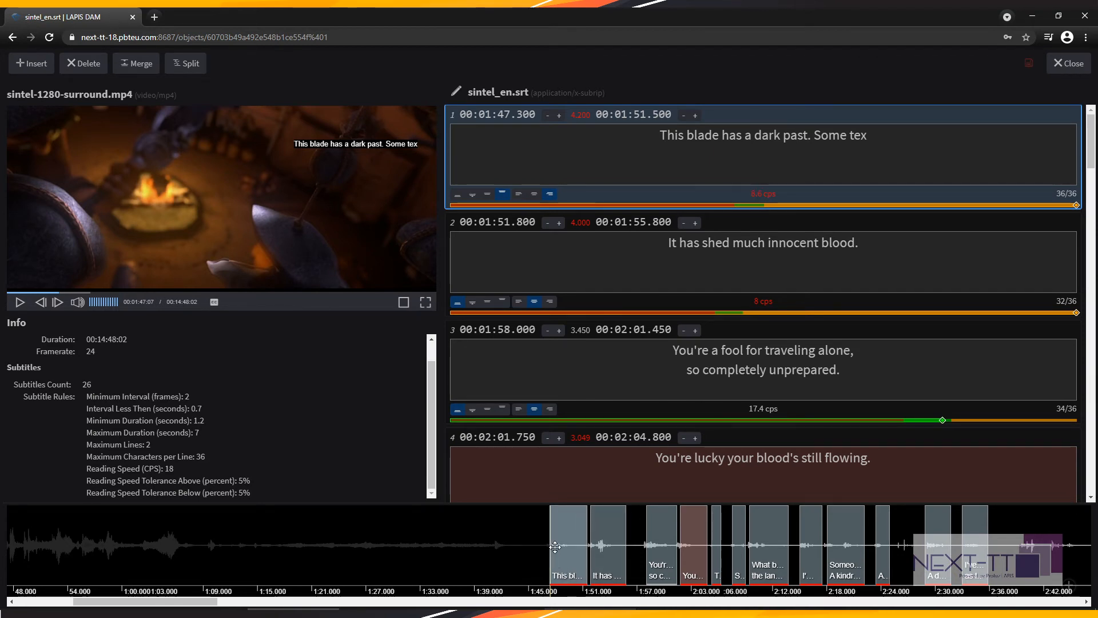
- Adjust both edges of the first subtitle on the timeline to run from about 00:01:44.093 to 00:01:49.839
{"action": "scroll", "coordinate": [534, 550], "scroll_direction": "up", "scroll_amount": 3}
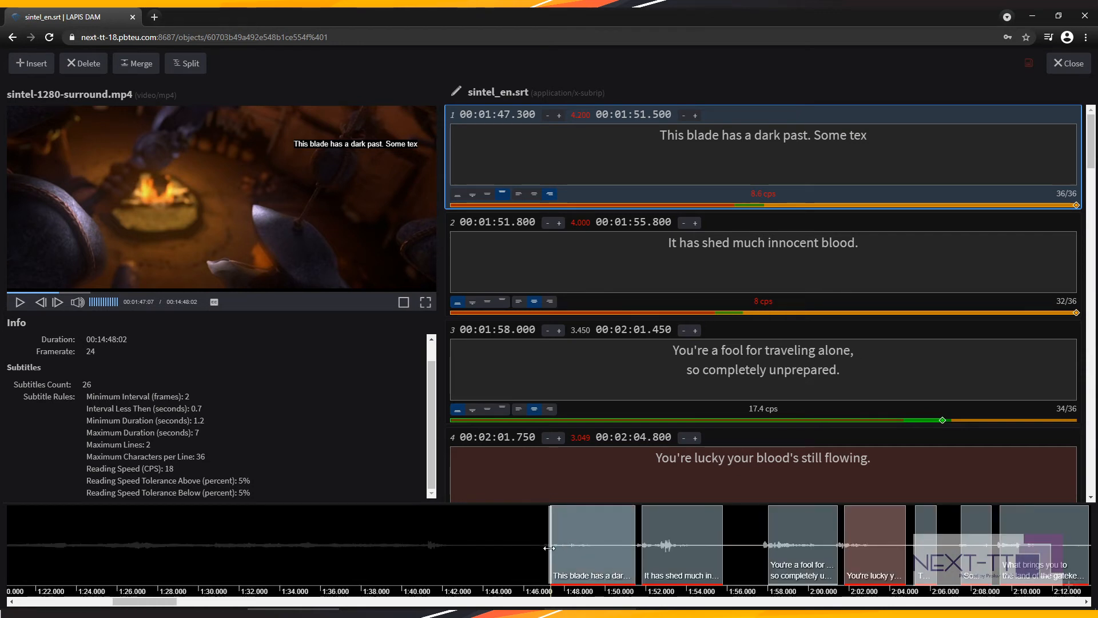
{"action": "left_click_drag", "start_coordinate": [548, 546], "coordinate": [484, 545]}
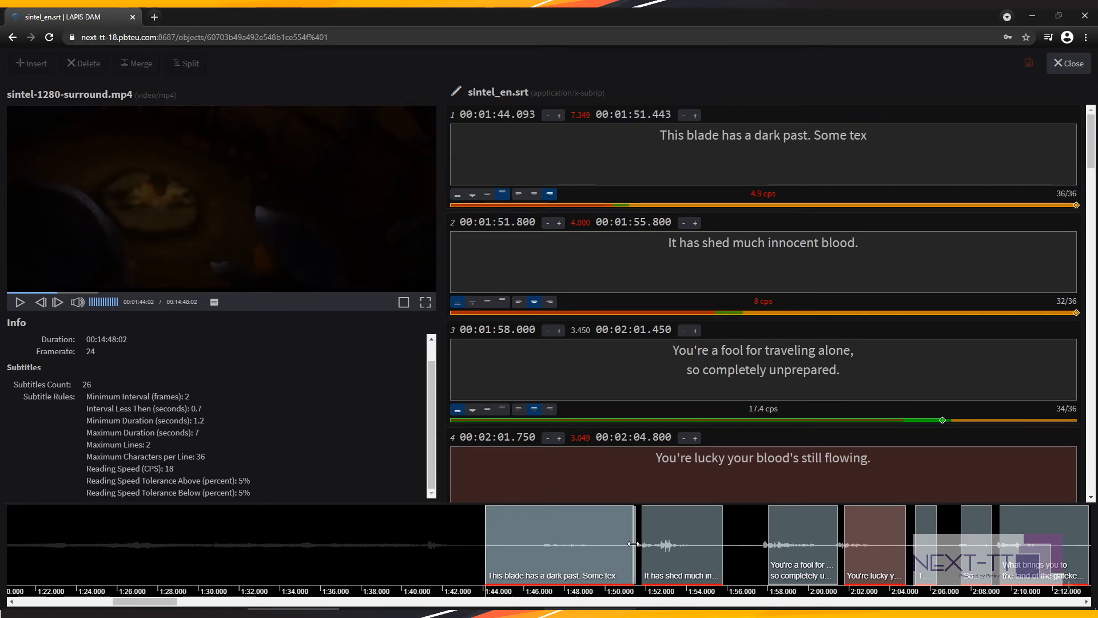
{"action": "left_click_drag", "start_coordinate": [633, 544], "coordinate": [600, 544]}
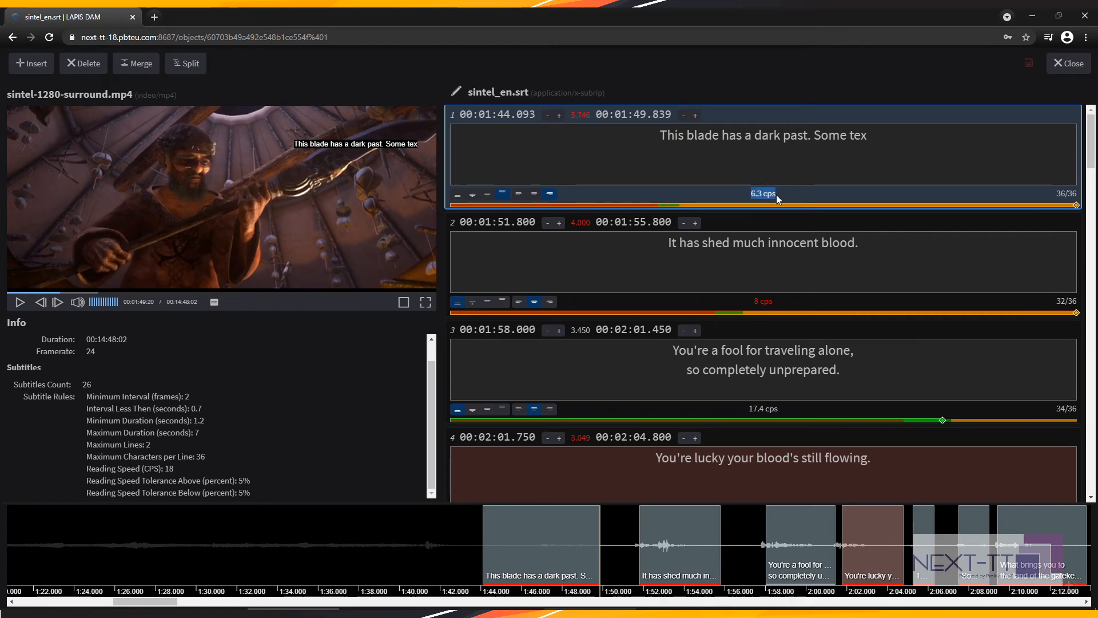
{"action": "left_click", "coordinate": [610, 555]}
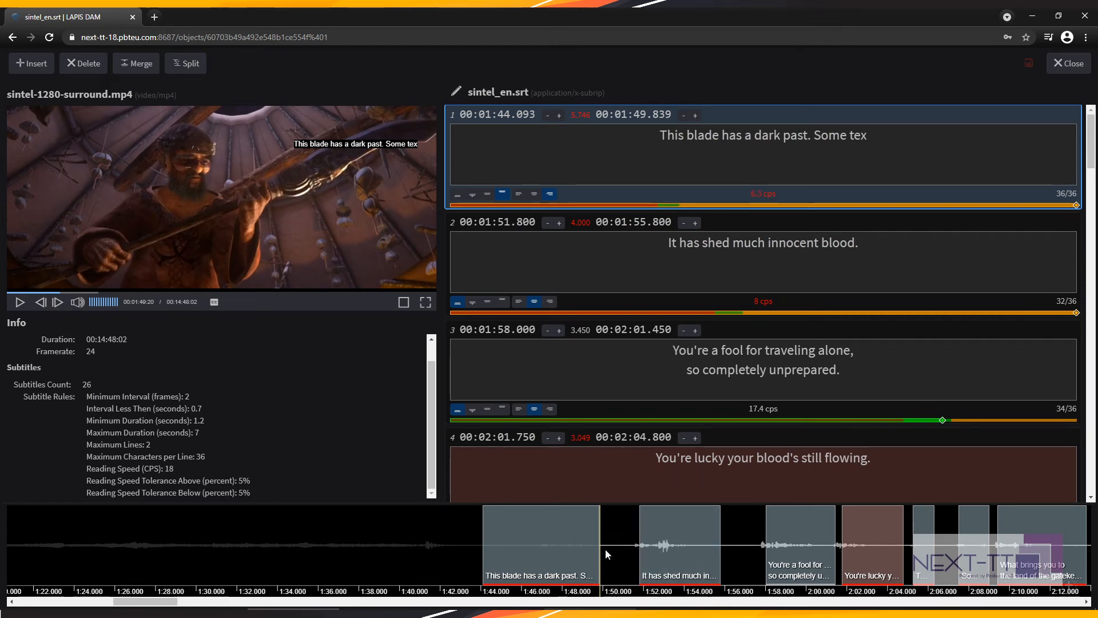
- Try moving the whole first subtitle to start at about 00:01:40.831, move it up against the second subtitle, and review the subtitle rules
{"action": "left_click_drag", "start_coordinate": [561, 544], "coordinate": [476, 545]}
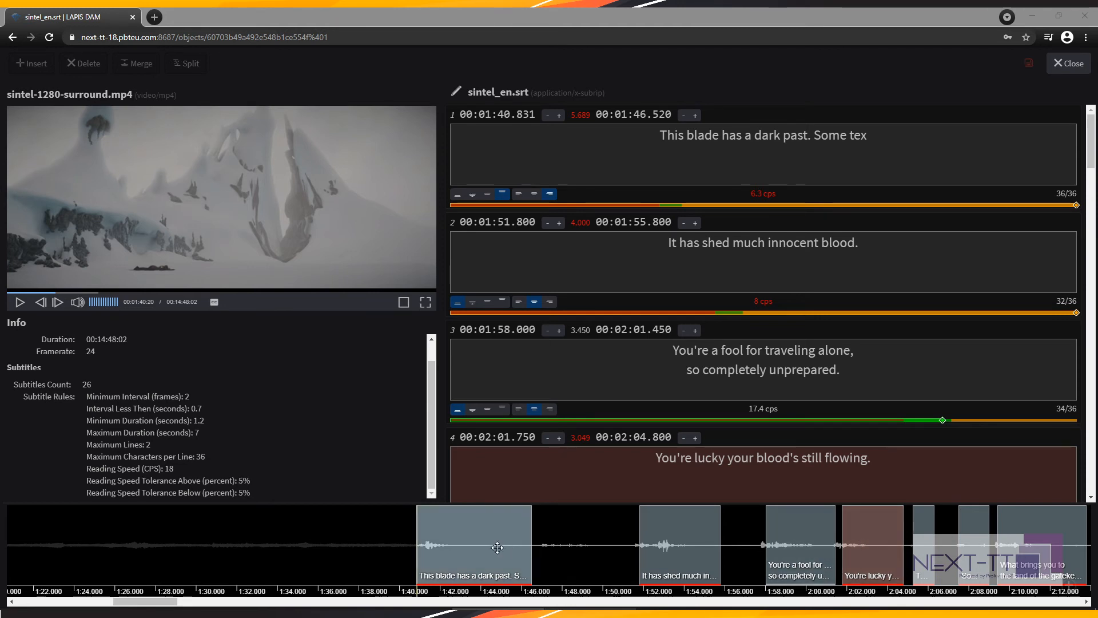
{"action": "left_click_drag", "start_coordinate": [512, 550], "coordinate": [615, 558]}
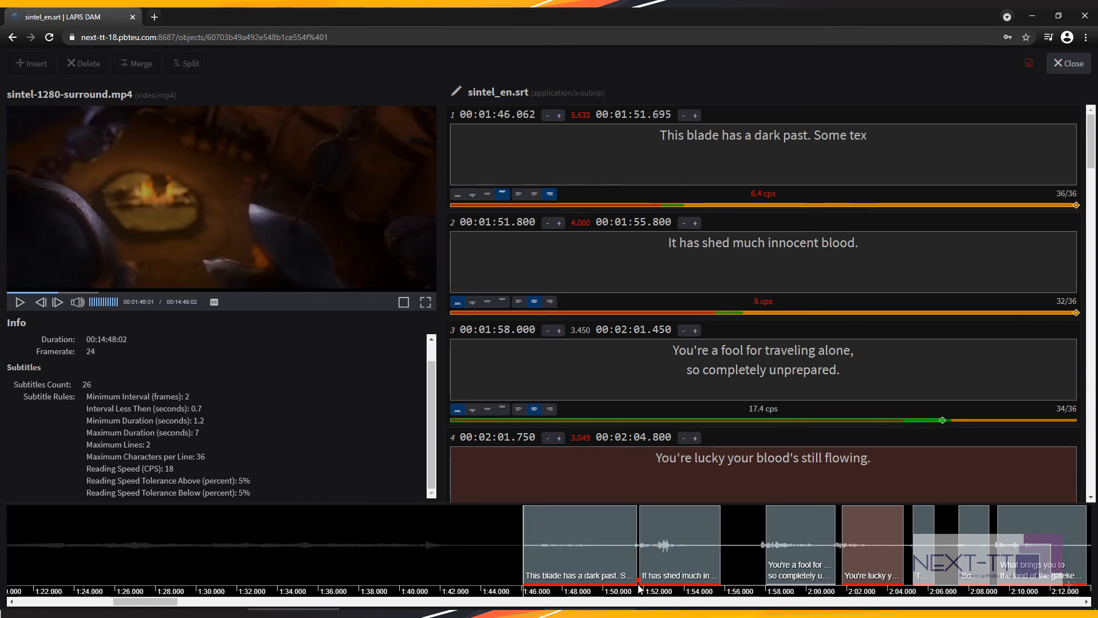
{"action": "left_click_drag", "start_coordinate": [86, 404], "coordinate": [238, 473]}
{"action": "left_click", "coordinate": [238, 473]}
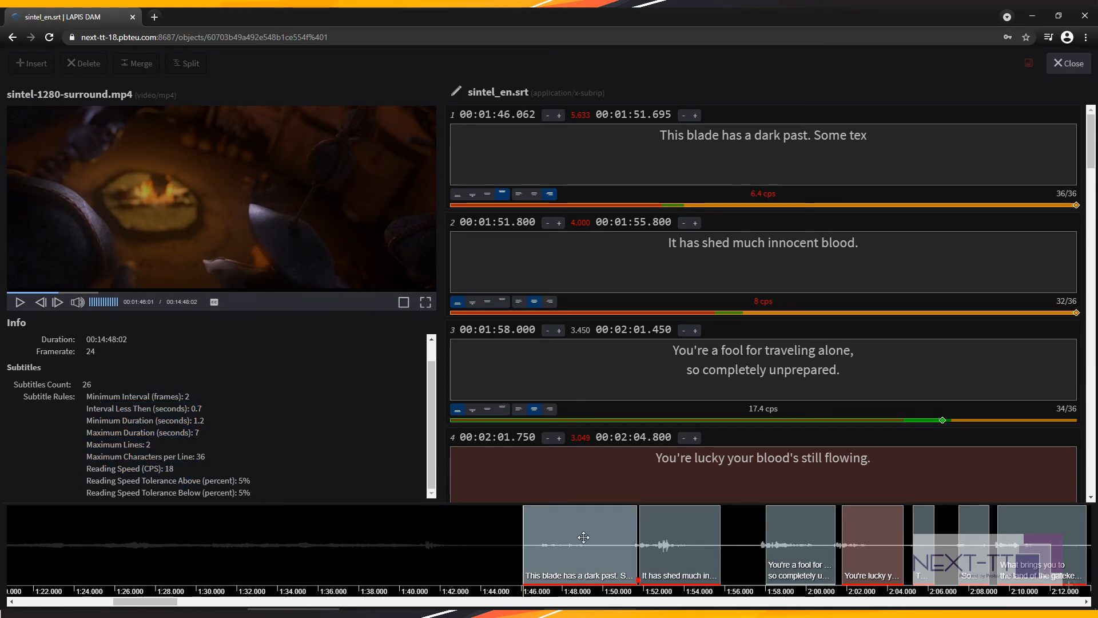
- Shift the first subtitle on the timeline to run from about 00:01:45.625 to 00:01:51.233, and close the subtitle editor
{"action": "scroll", "coordinate": [637, 578], "scroll_direction": "up", "scroll_amount": 3}
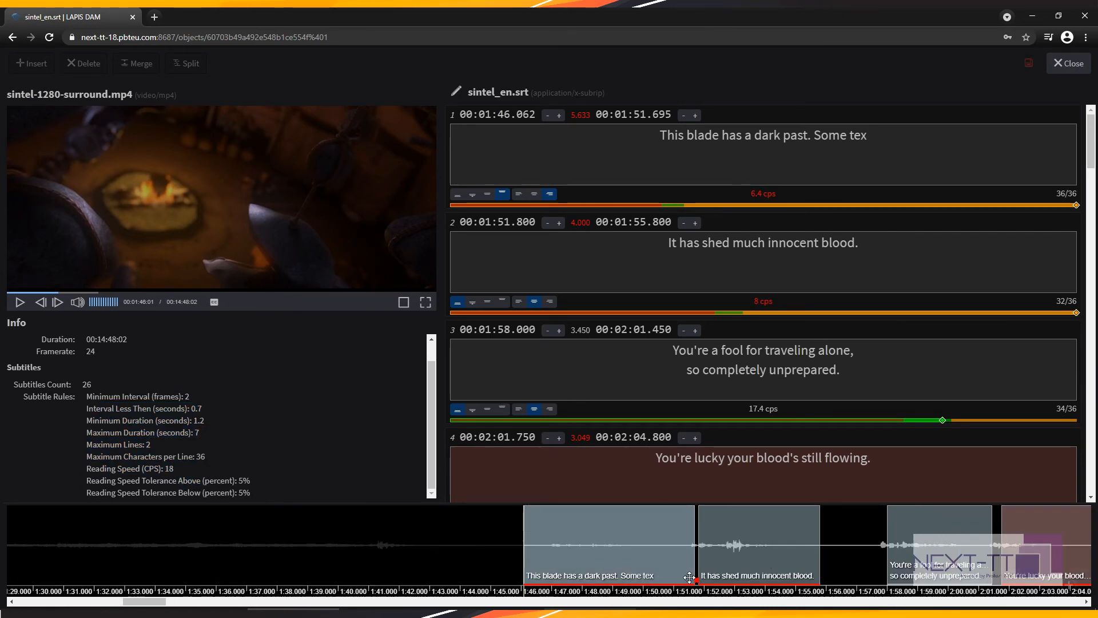
{"action": "left_click", "coordinate": [636, 577]}
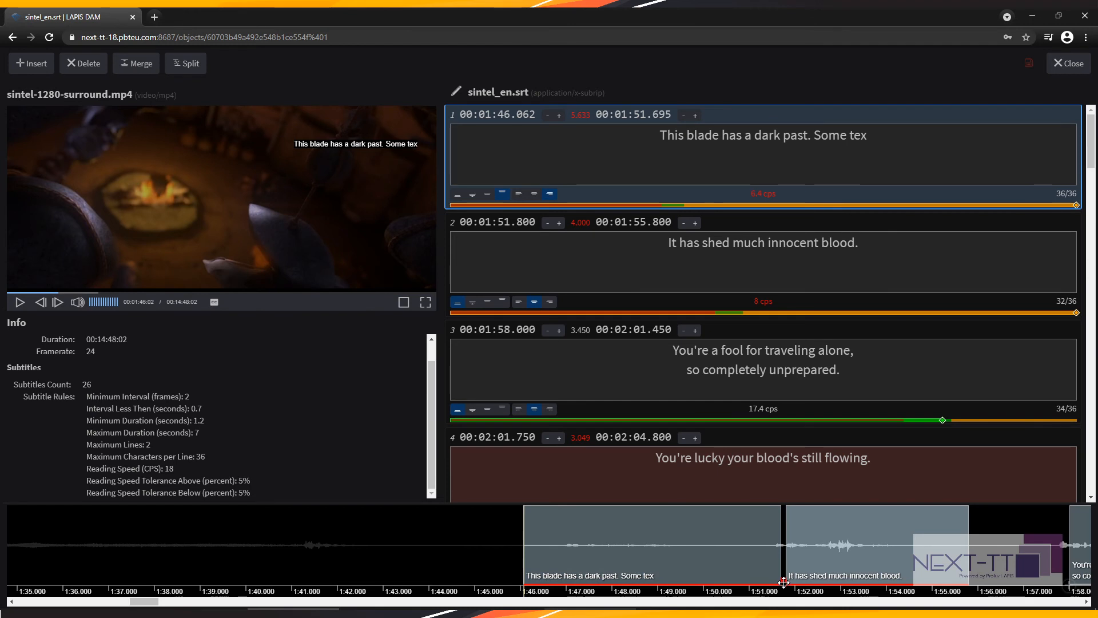
{"action": "left_click_drag", "start_coordinate": [783, 579], "coordinate": [726, 558]}
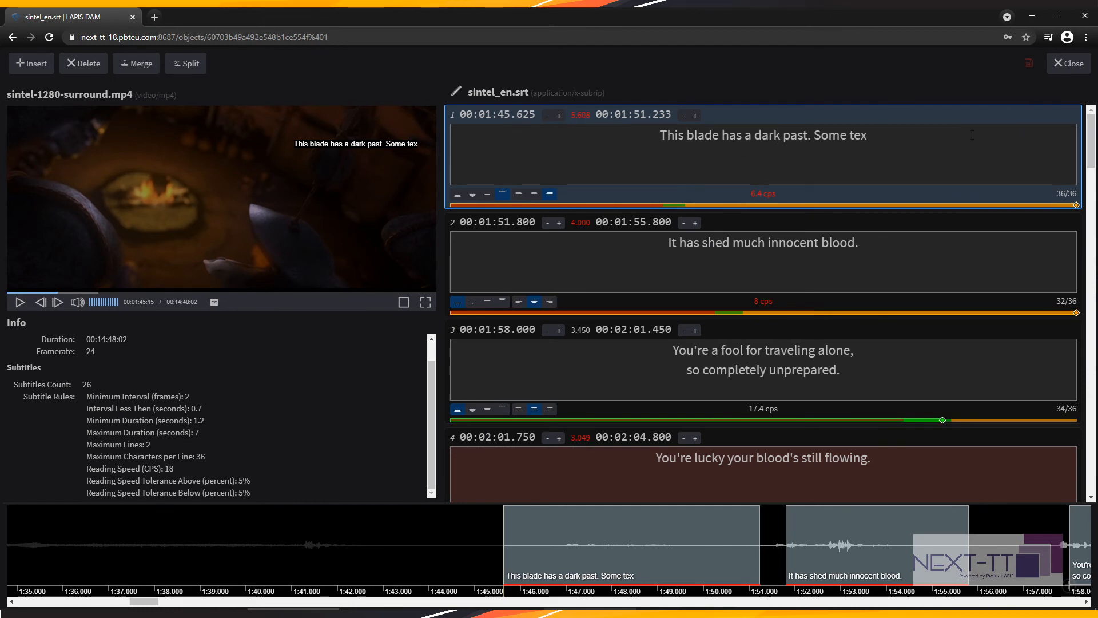
{"action": "left_click", "coordinate": [1065, 67]}
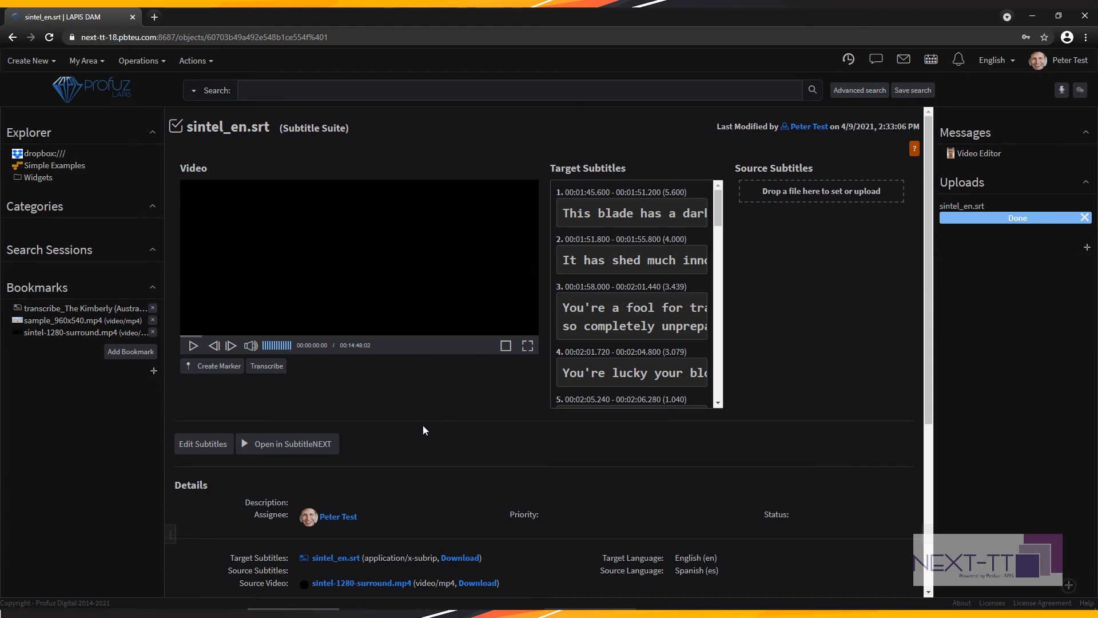
- Upload sintel_es.srt from the Sintel folder as the suite's source subtitles
{"action": "scroll", "coordinate": [424, 457], "scroll_direction": "down", "scroll_amount": 1}
{"action": "mouse_move", "coordinate": [286, 517]}
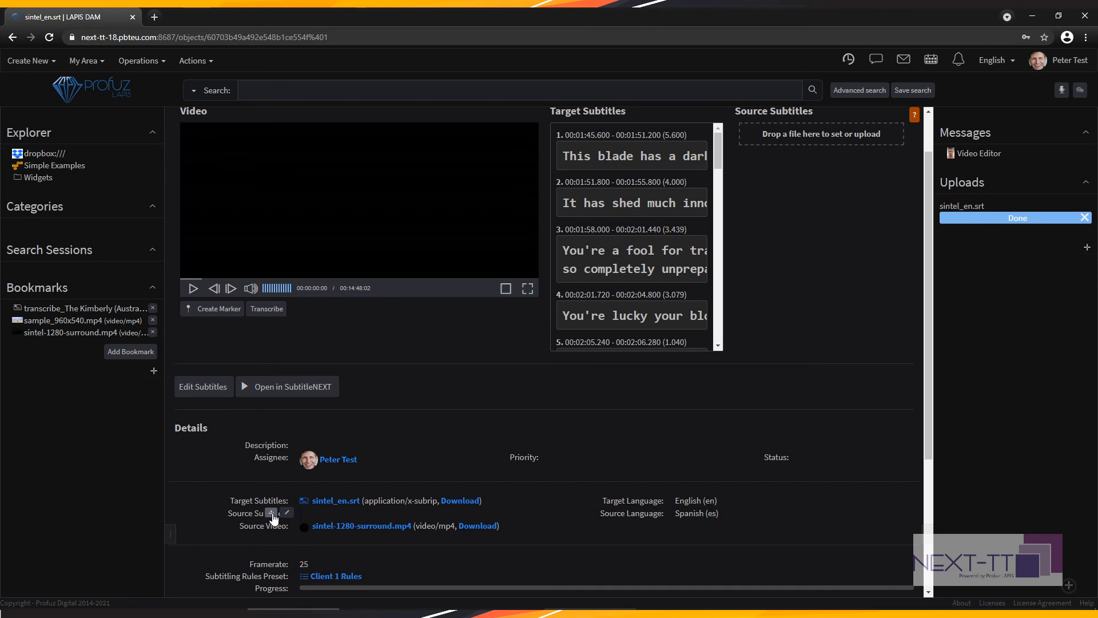
{"action": "left_click", "coordinate": [271, 513]}
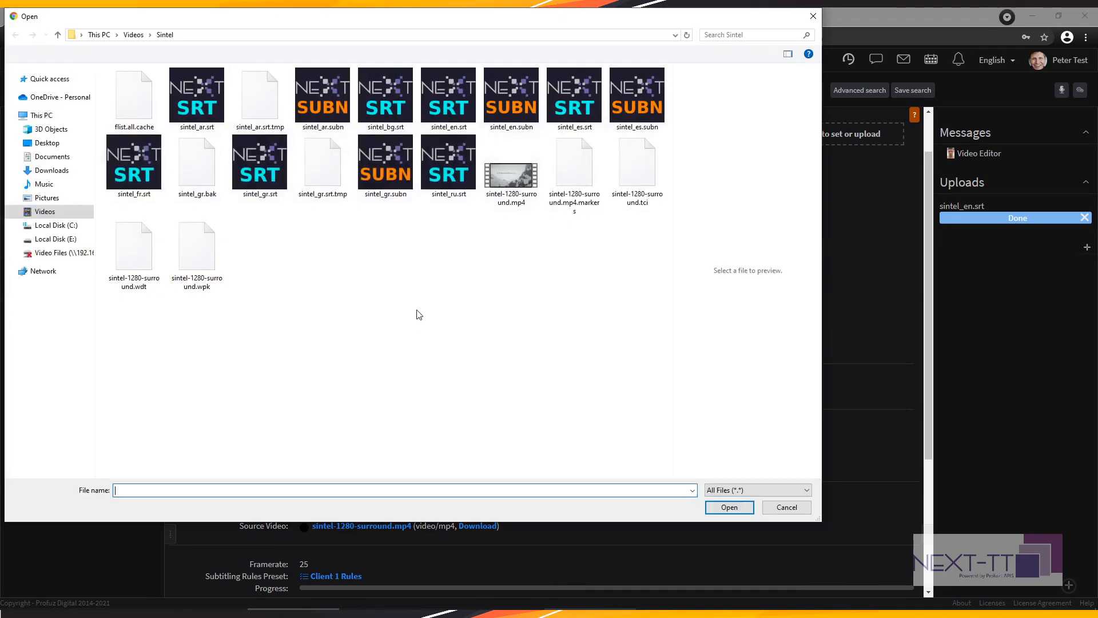
{"action": "left_click", "coordinate": [511, 103]}
{"action": "left_click", "coordinate": [574, 103]}
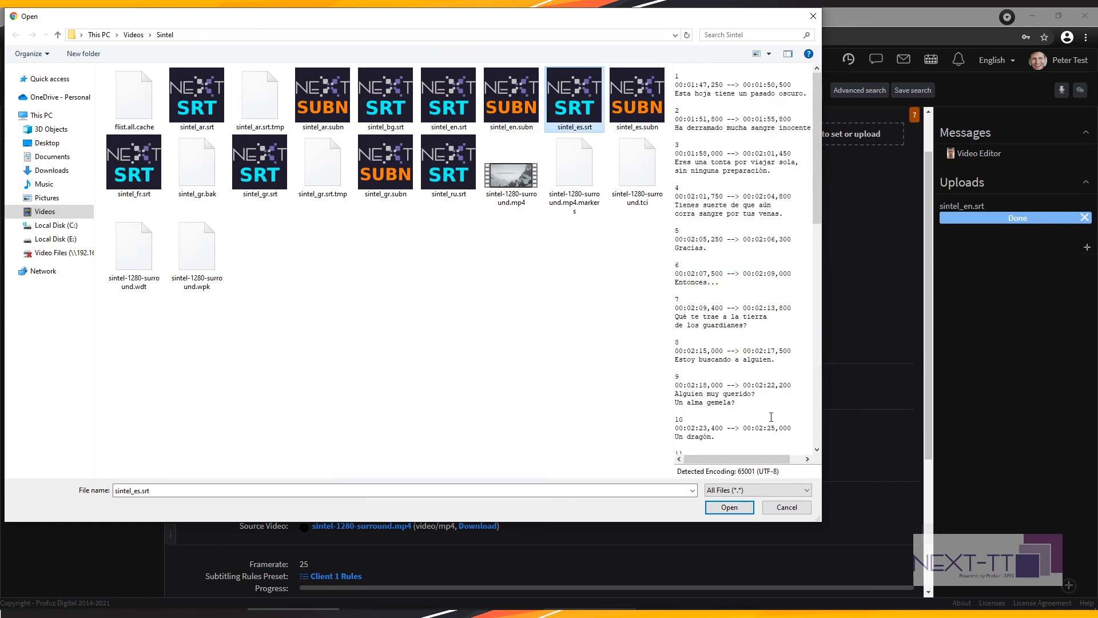
{"action": "left_click", "coordinate": [733, 507]}
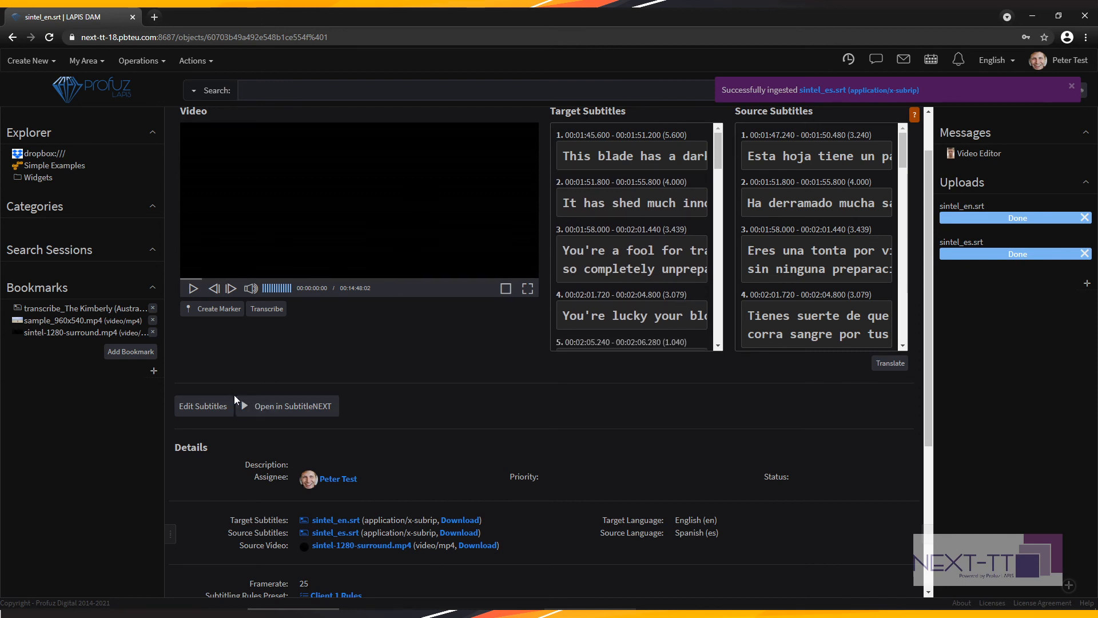
- Reopen the suite's subtitles for editing and shorten the first English subtitle to "This blade has a dark past. Some"
{"action": "left_click", "coordinate": [216, 410]}
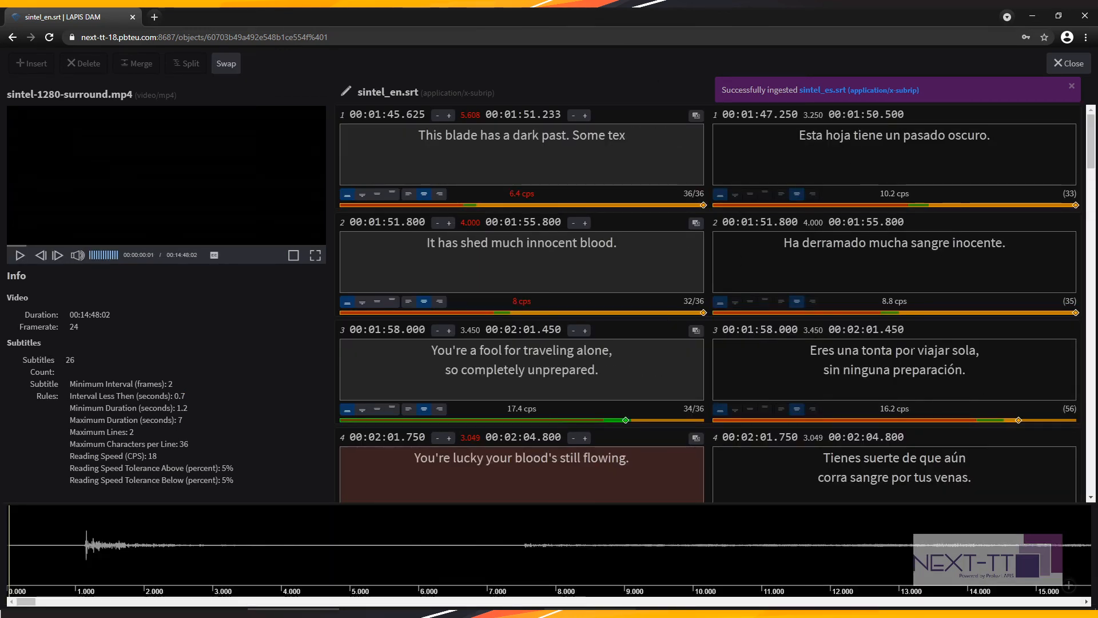
{"action": "left_click", "coordinate": [655, 136]}
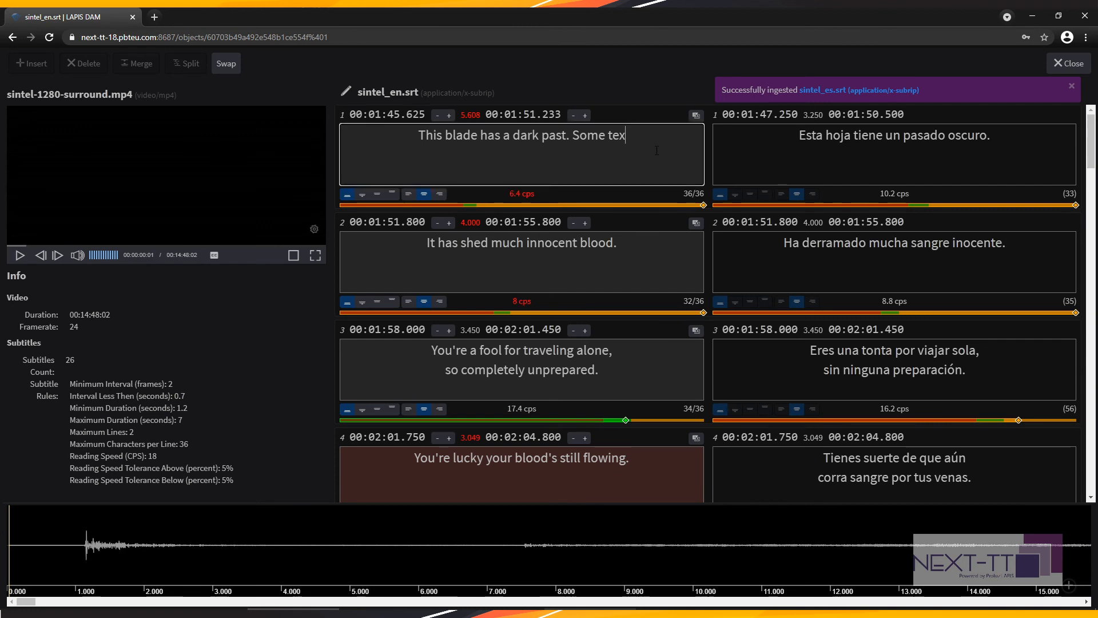
{"action": "key", "text": "BackSpace"}
{"action": "key", "text": "BackSpace"}
{"action": "key", "text": "BackSpace"}
{"action": "key", "text": "BackSpace"}
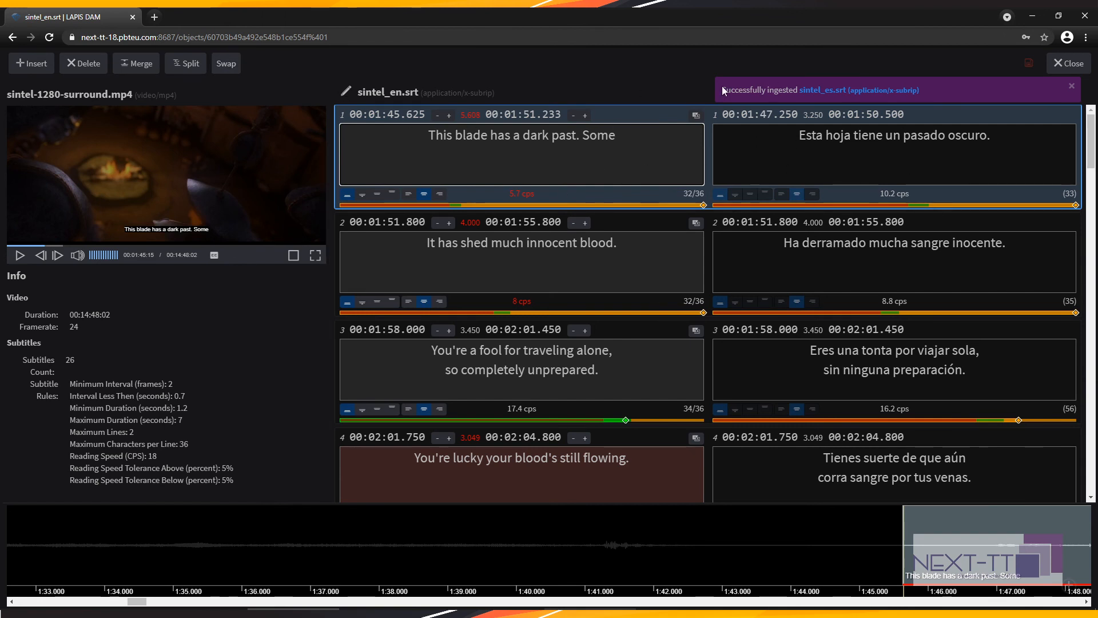
- Dismiss the ingest notification, swap the English and Spanish subtitle columns, and swap them back
{"action": "left_click", "coordinate": [1072, 86]}
{"action": "left_click", "coordinate": [227, 64]}
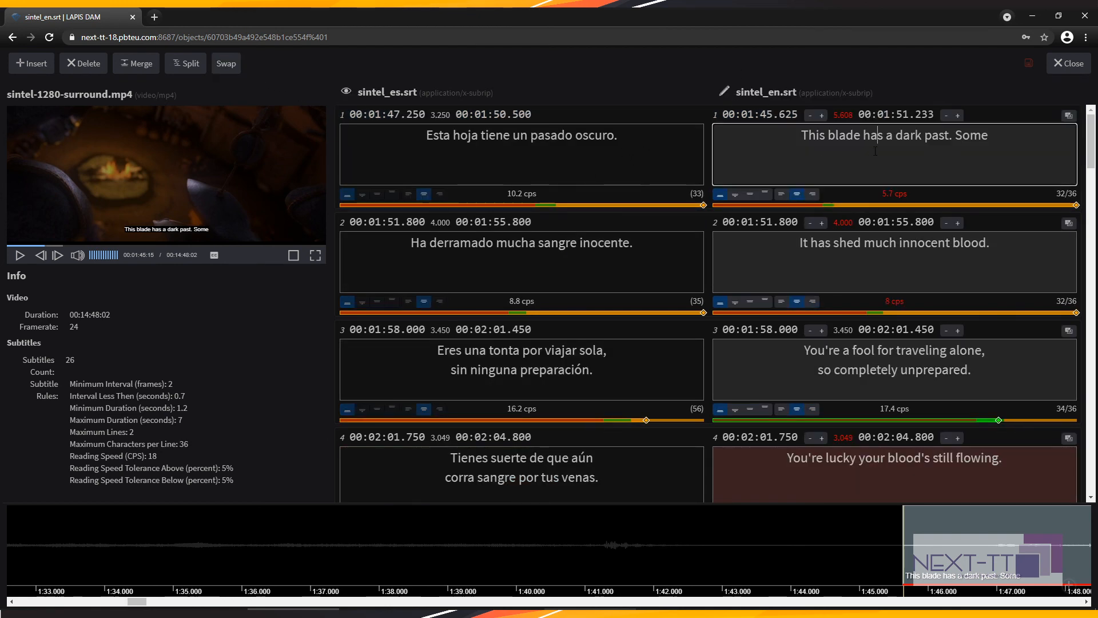
{"action": "left_click", "coordinate": [1039, 195]}
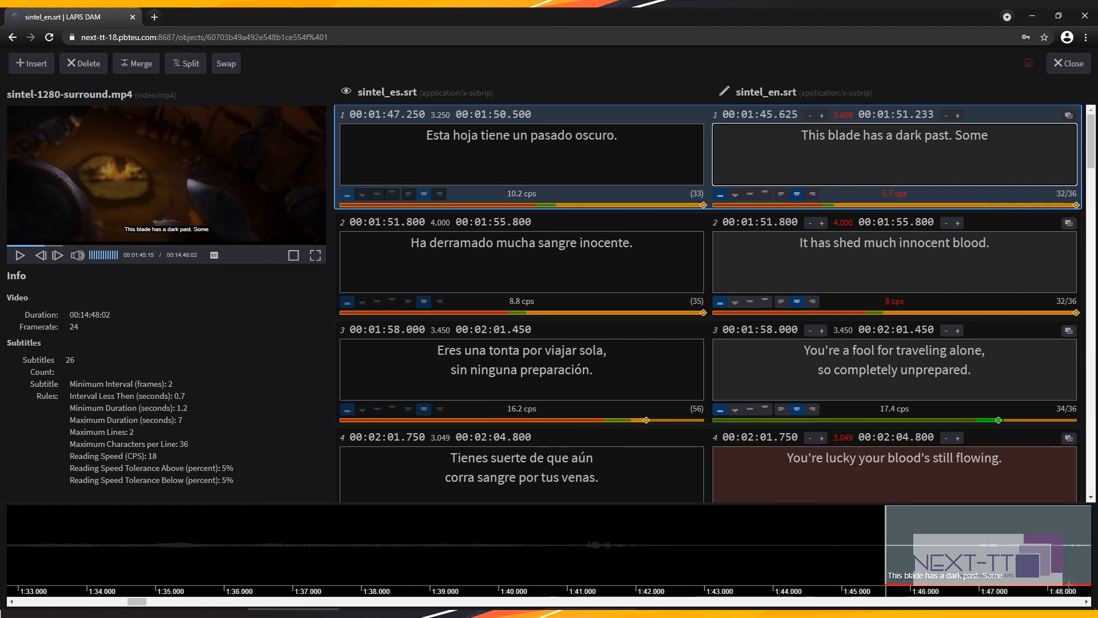
{"action": "left_click", "coordinate": [228, 64]}
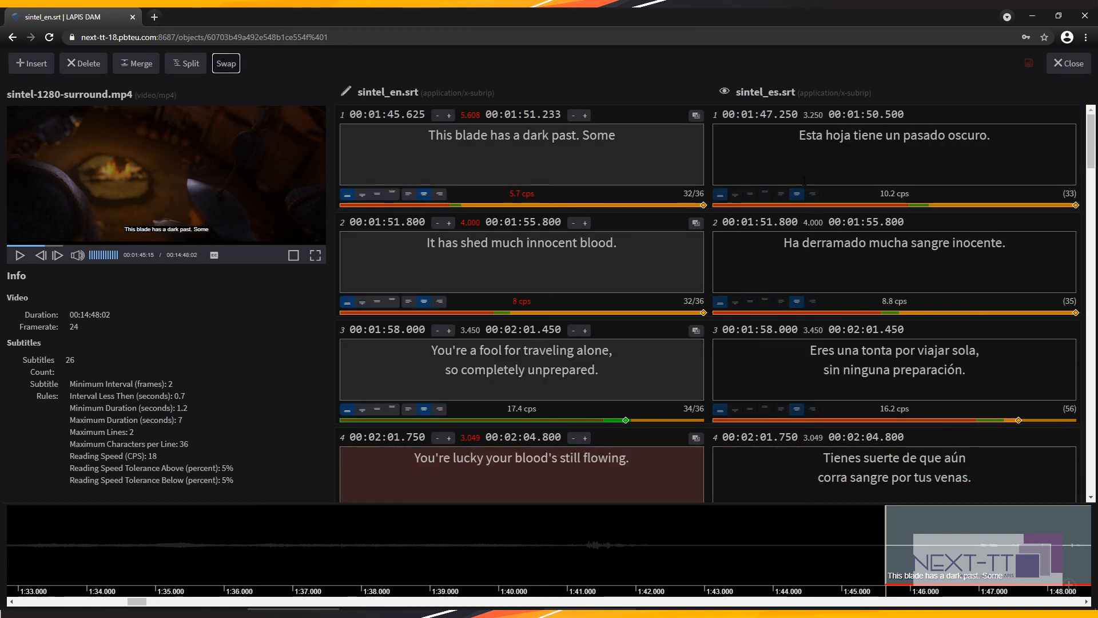
- Clear the first English subtitle's text and request its translation from the Spanish source subtitle
{"action": "left_click", "coordinate": [672, 155]}
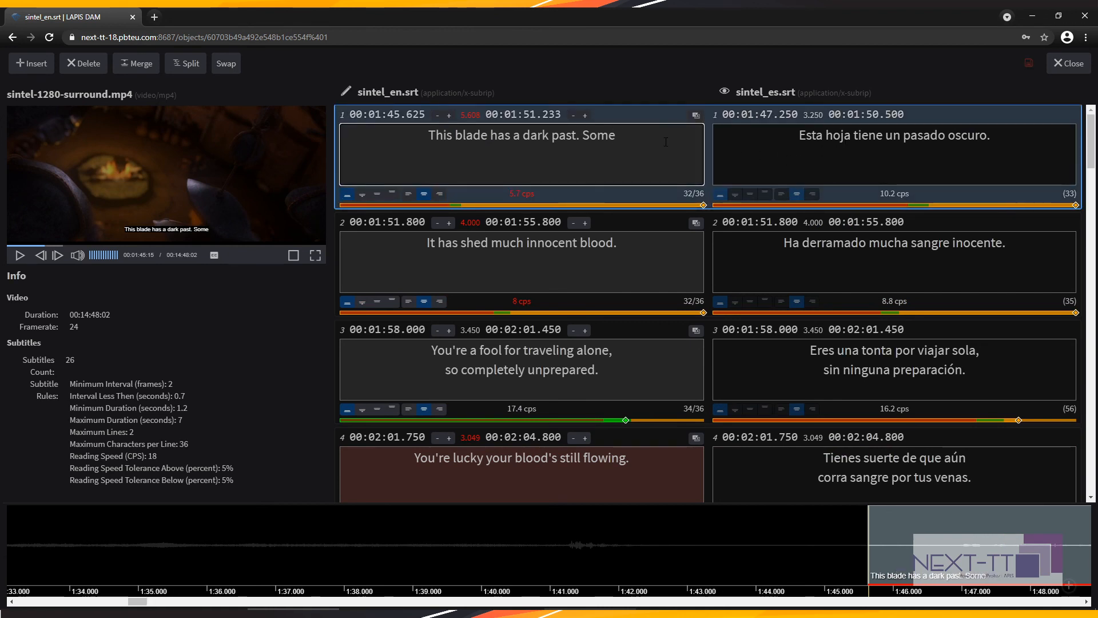
{"action": "left_click_drag", "start_coordinate": [643, 143], "coordinate": [421, 137]}
{"action": "key", "text": "BackSpace"}
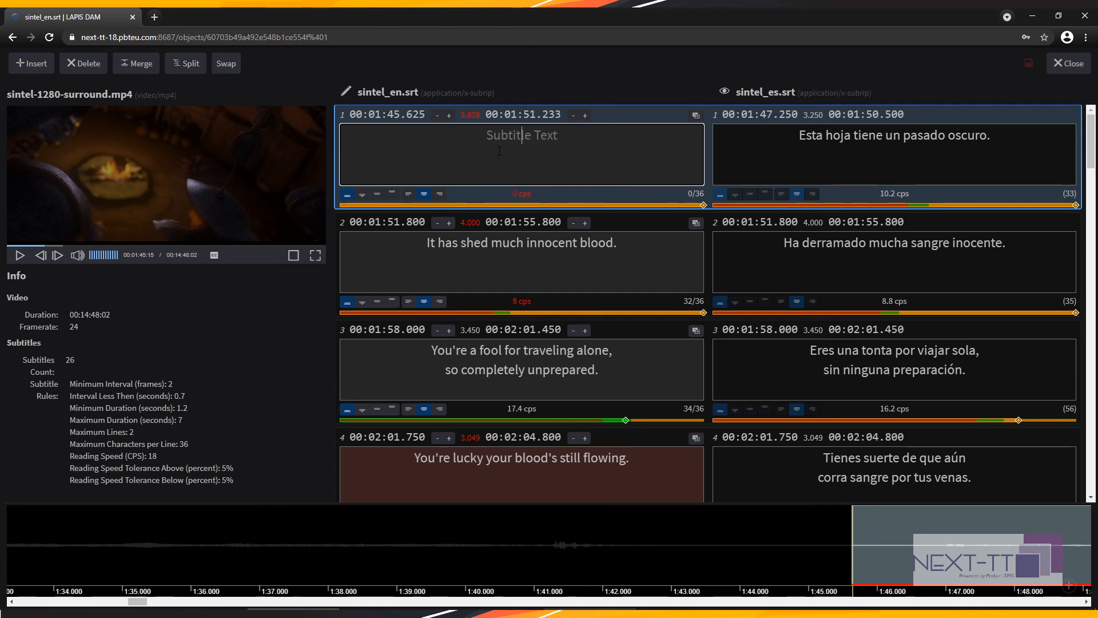
{"action": "left_click", "coordinate": [696, 117]}
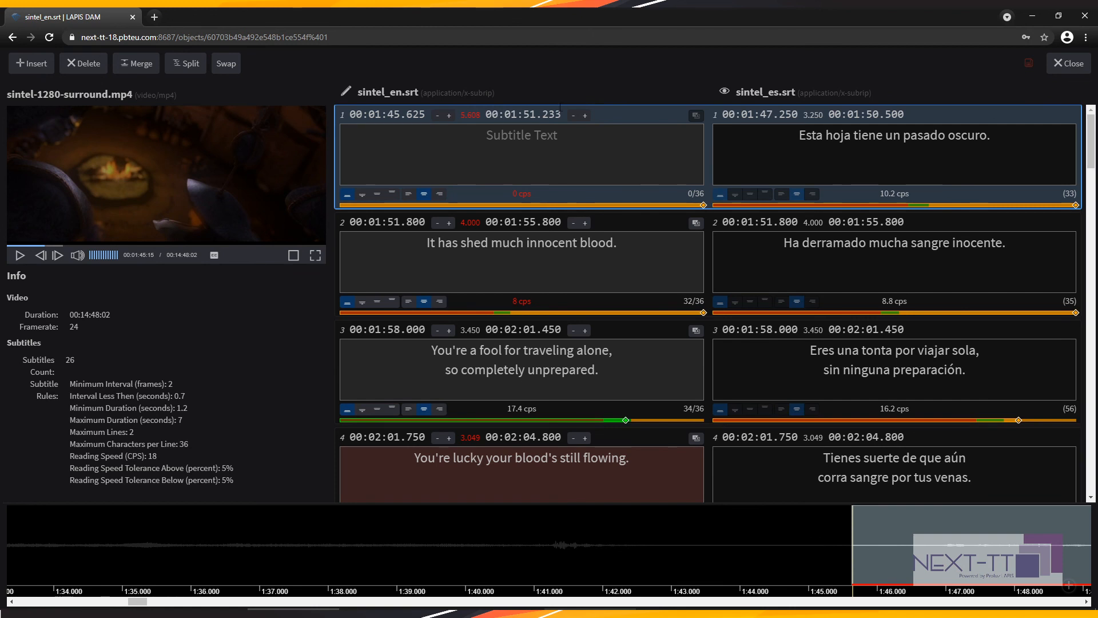
{"action": "left_click", "coordinate": [564, 247]}
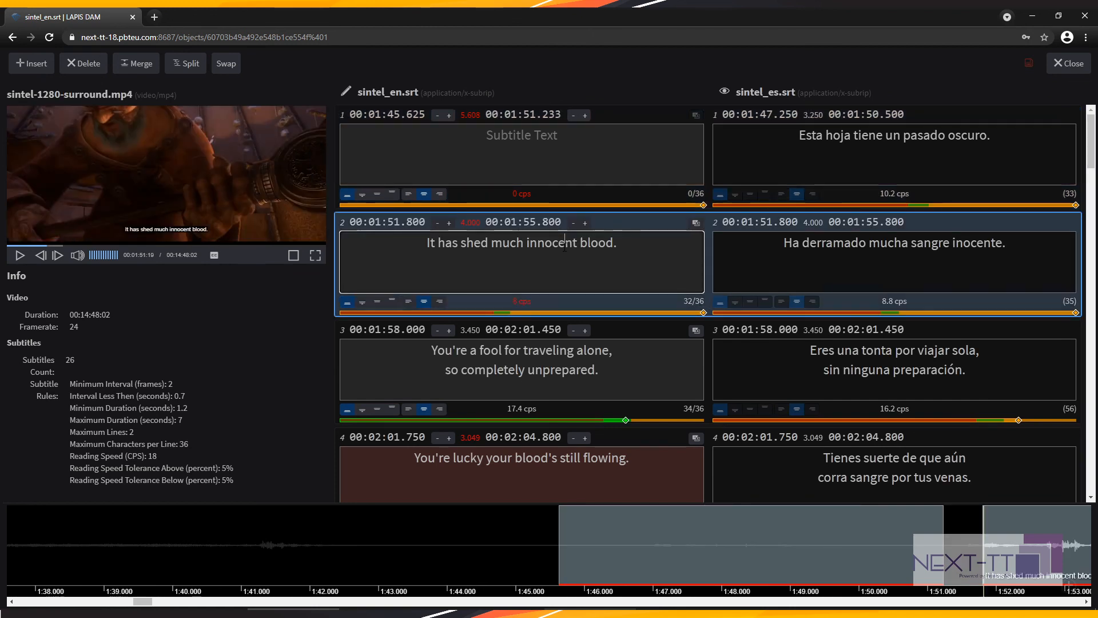